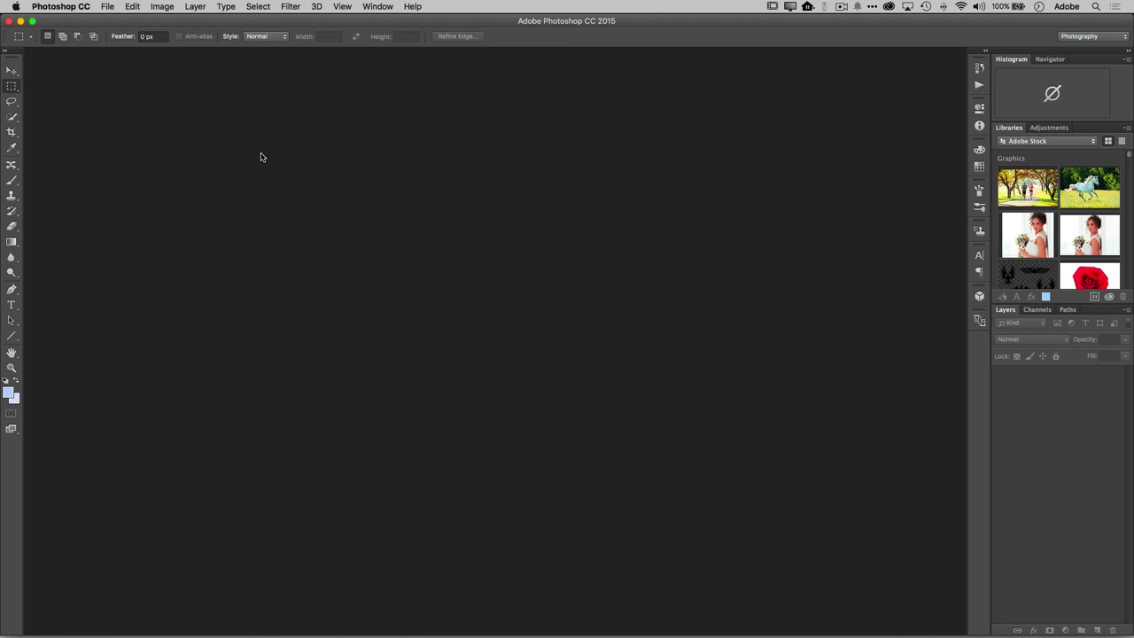
# Step: Start a new document and choose the U.S. Paper document type
pyautogui.click(107, 7)
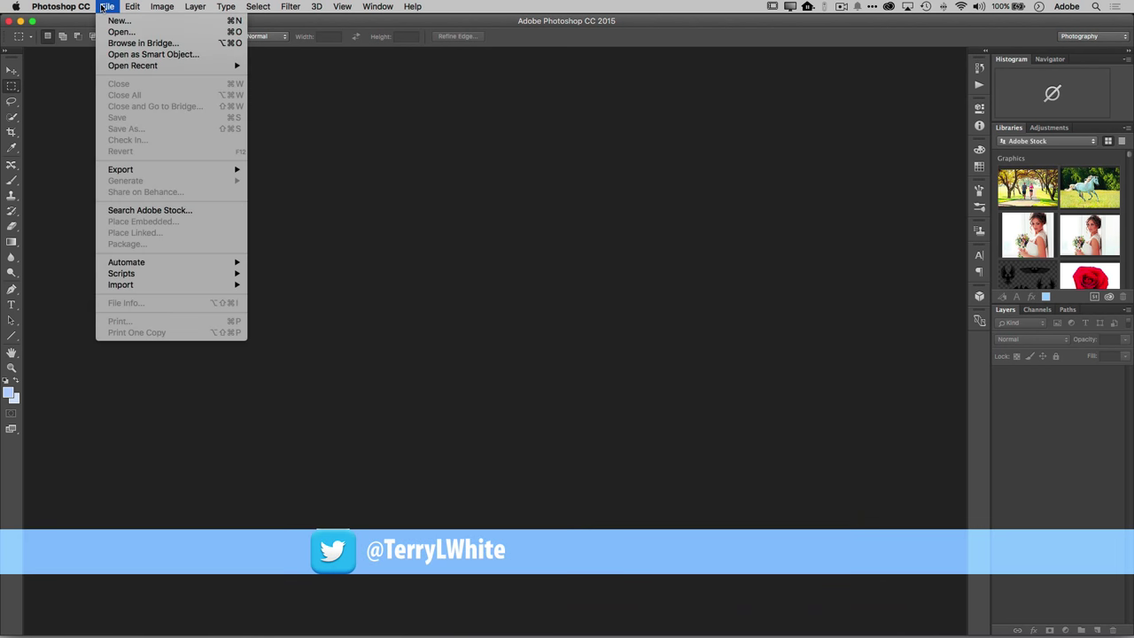
pyautogui.click(111, 20)
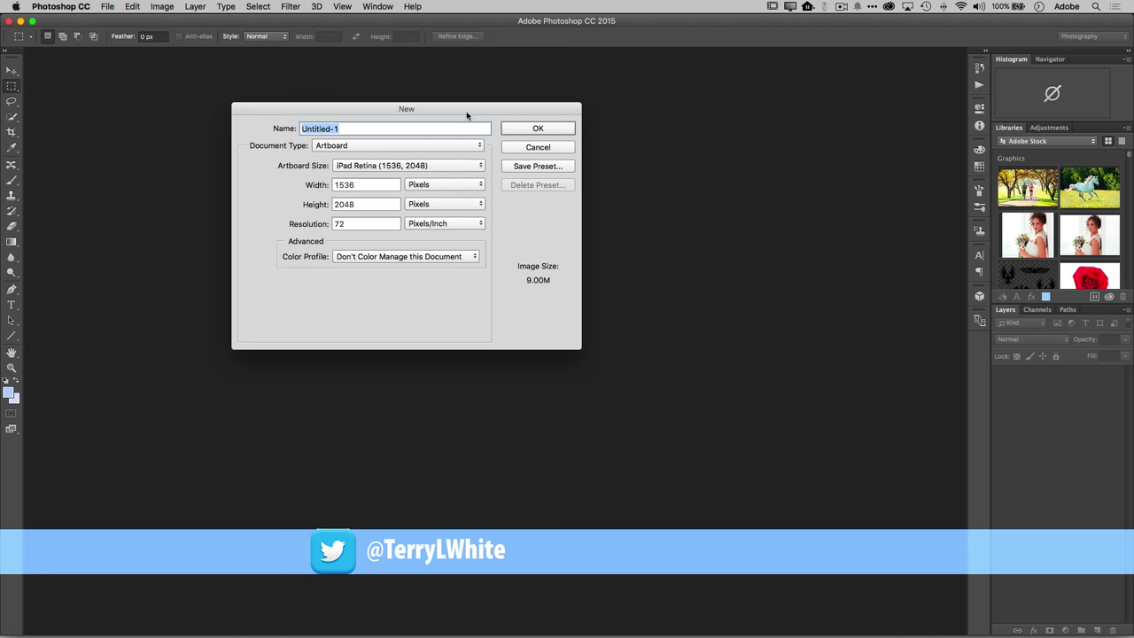
pyautogui.moveTo(468, 113); pyautogui.dragTo(542, 256)
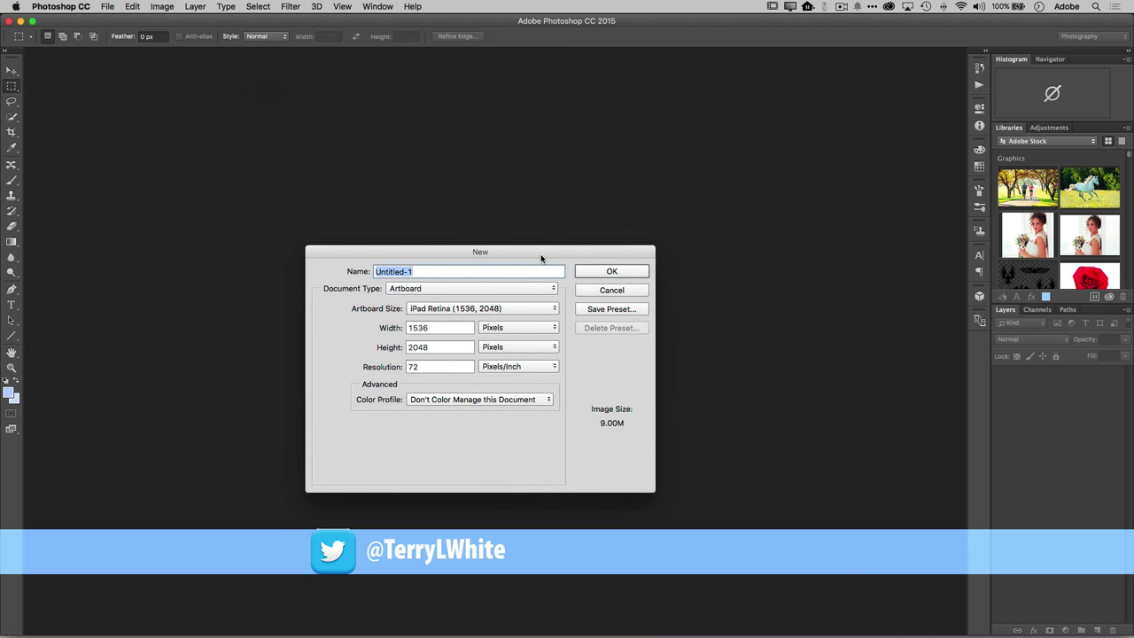
pyautogui.click(453, 310)
pyautogui.click(329, 323)
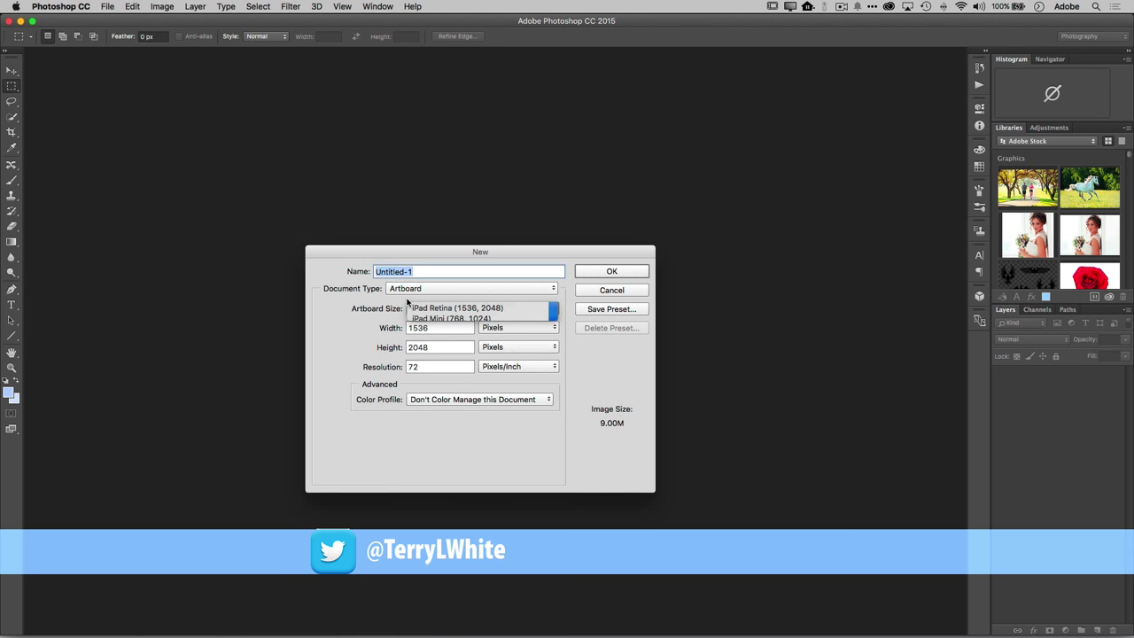
pyautogui.click(416, 289)
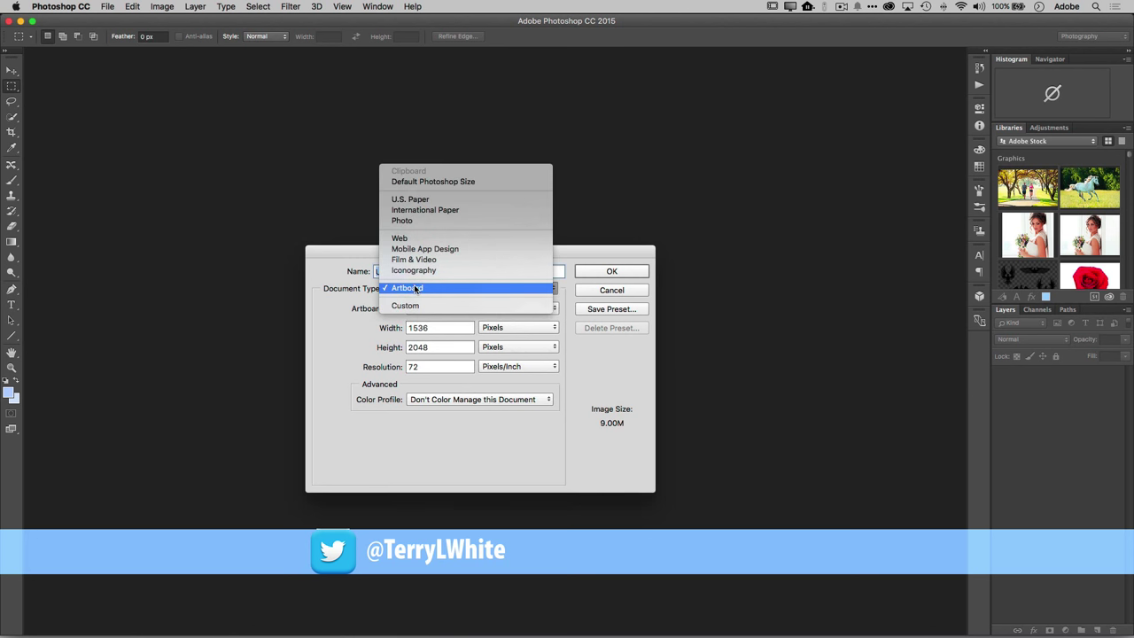
pyautogui.click(433, 181)
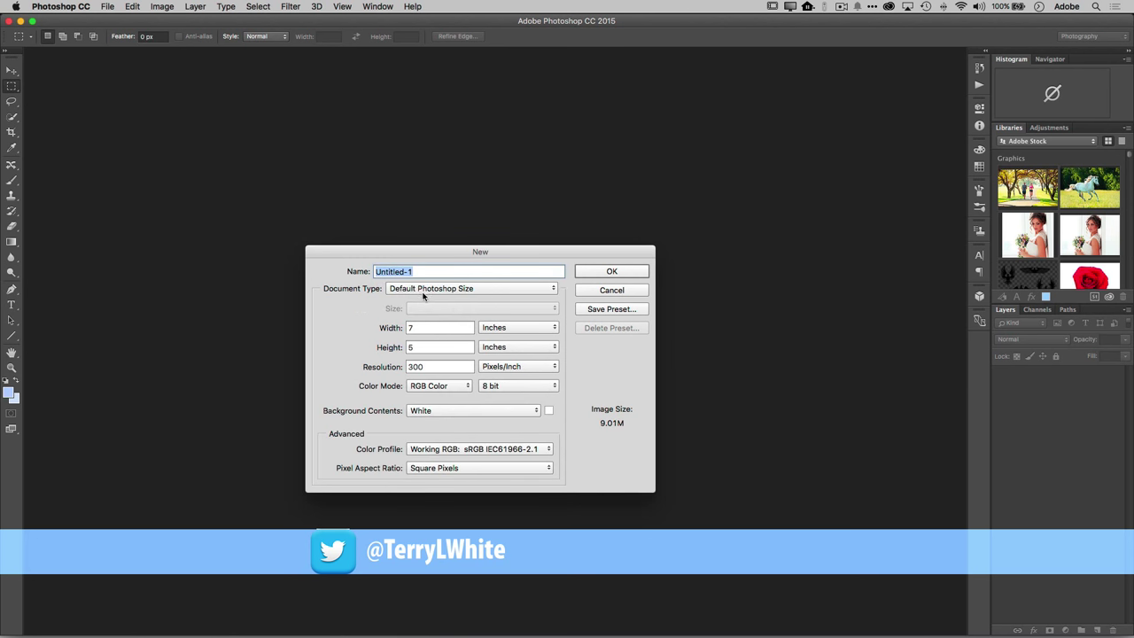
pyautogui.click(433, 293)
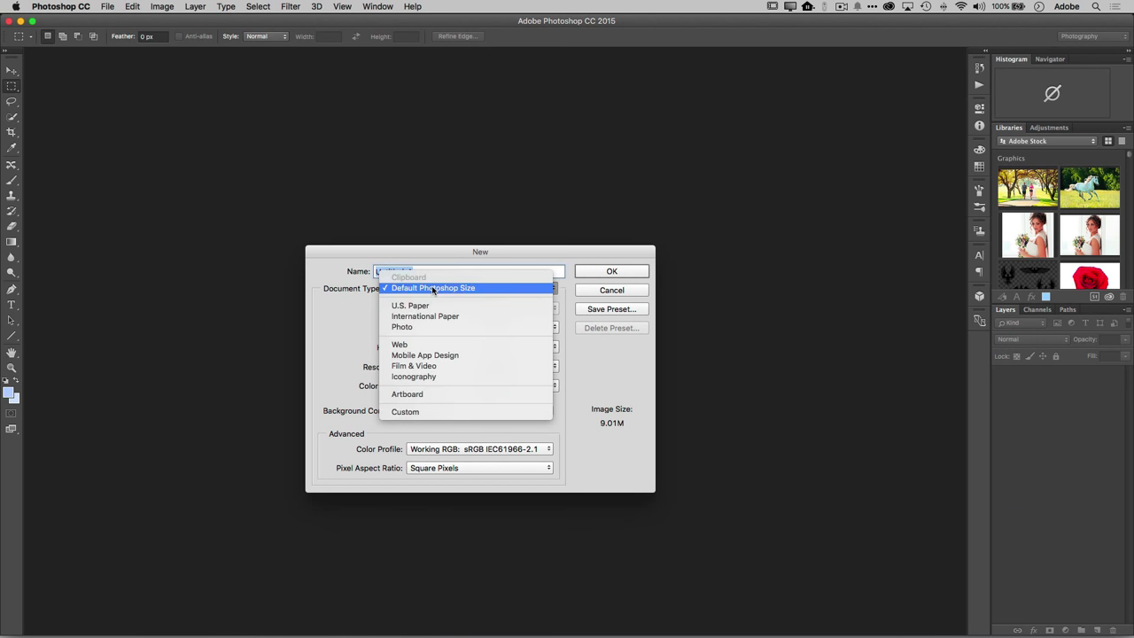
pyautogui.click(434, 304)
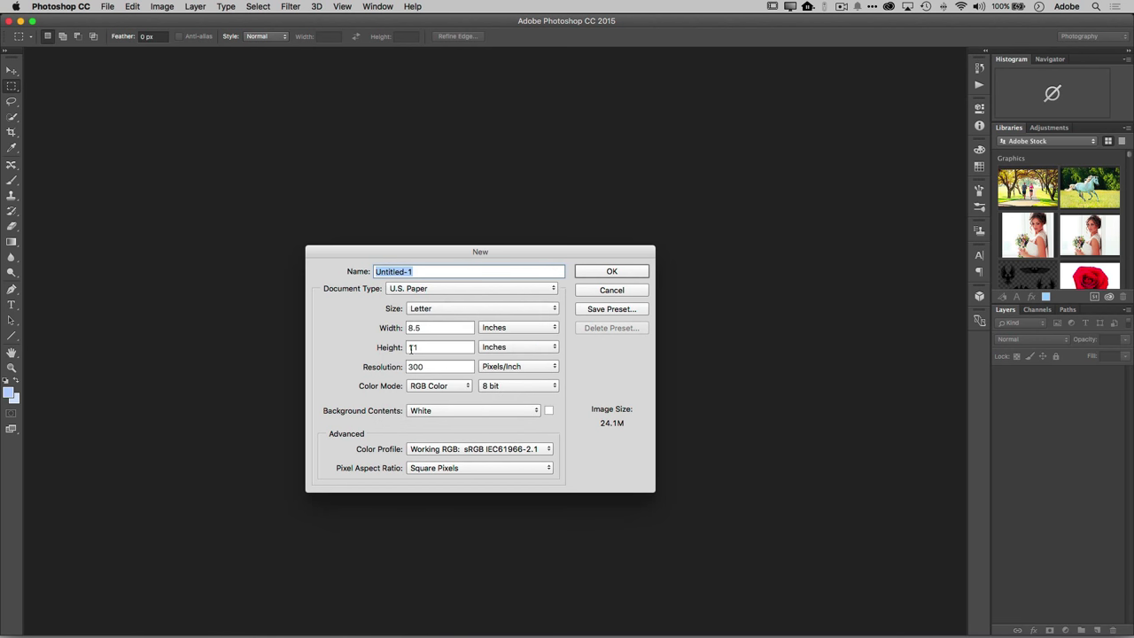
# Step: Set the document size to 10 × 8 inches at 300 pixels/inch
pyautogui.press('Tab')
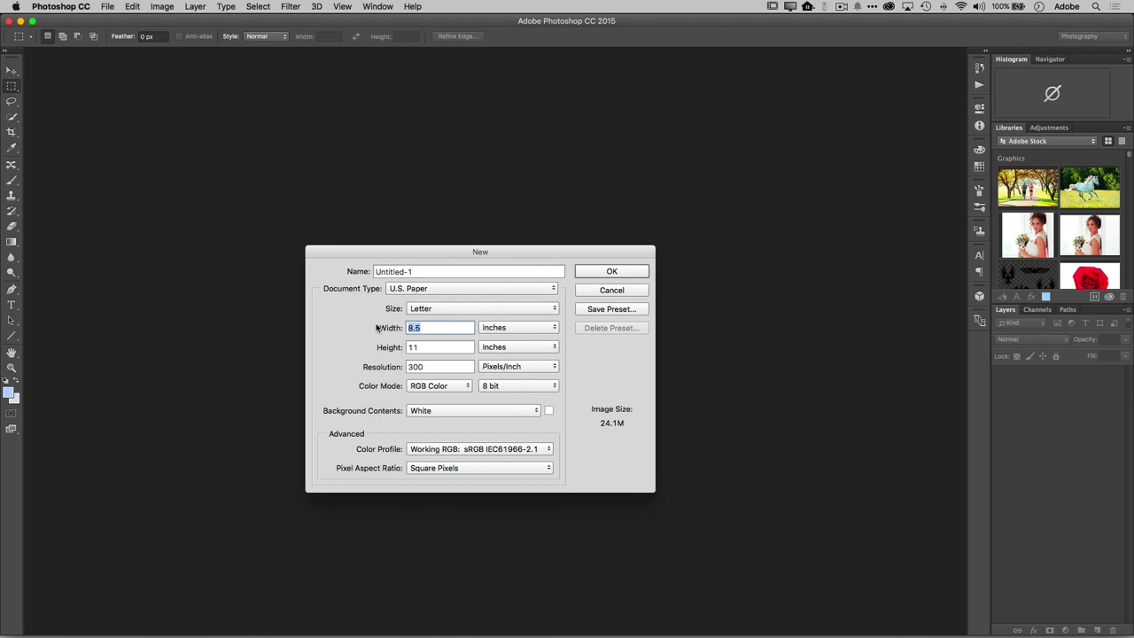
pyautogui.write('10')
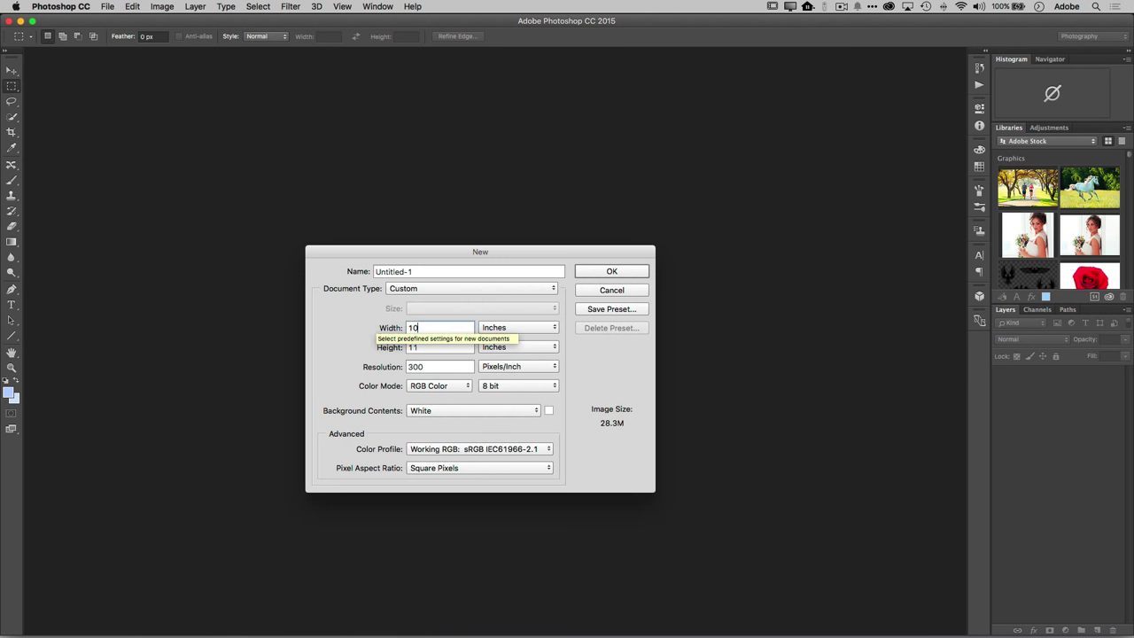
pyautogui.press('Tab')
pyautogui.write('8')
pyautogui.press('Tab')
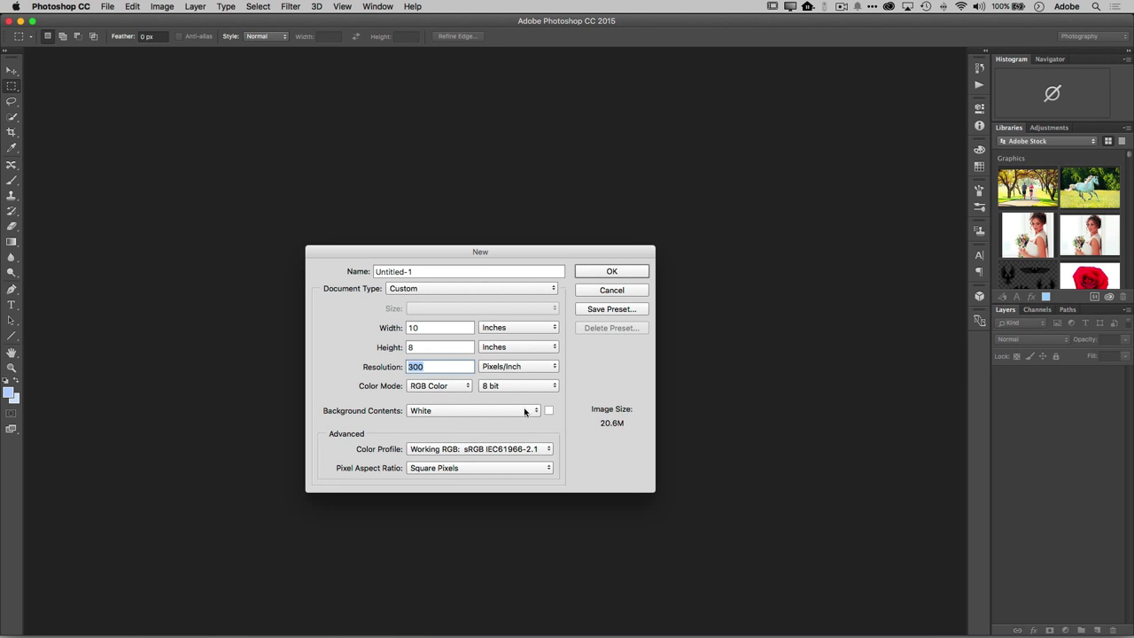
# Step: Create the document and place the 'Wedding. Beautiful bride' library photo, shifted toward the right
pyautogui.click(610, 272)
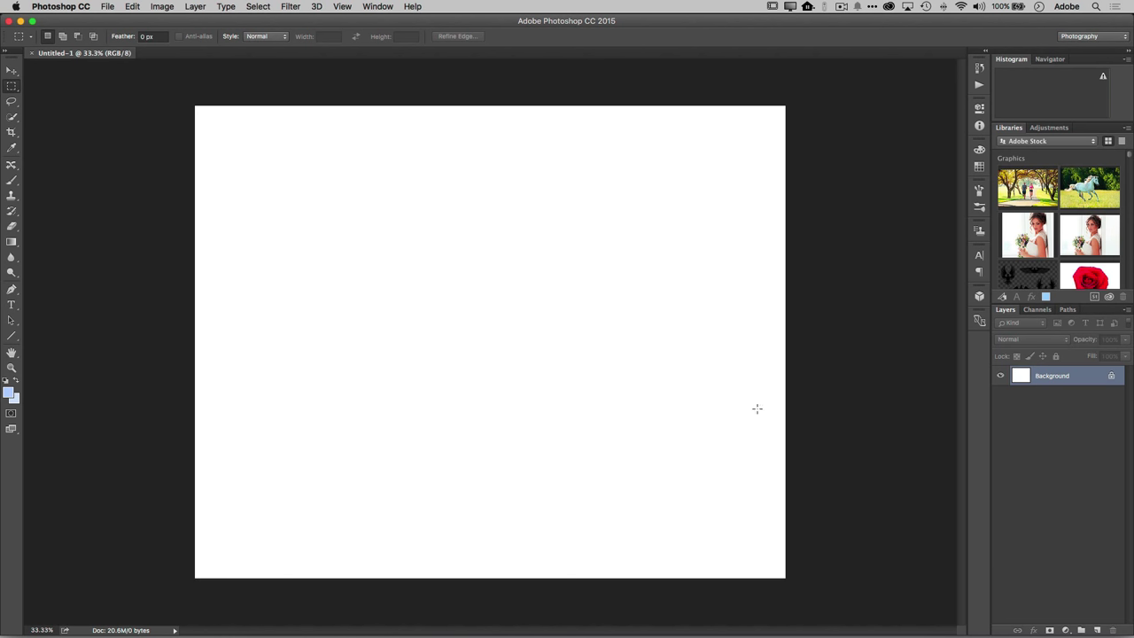
pyautogui.click(11, 71)
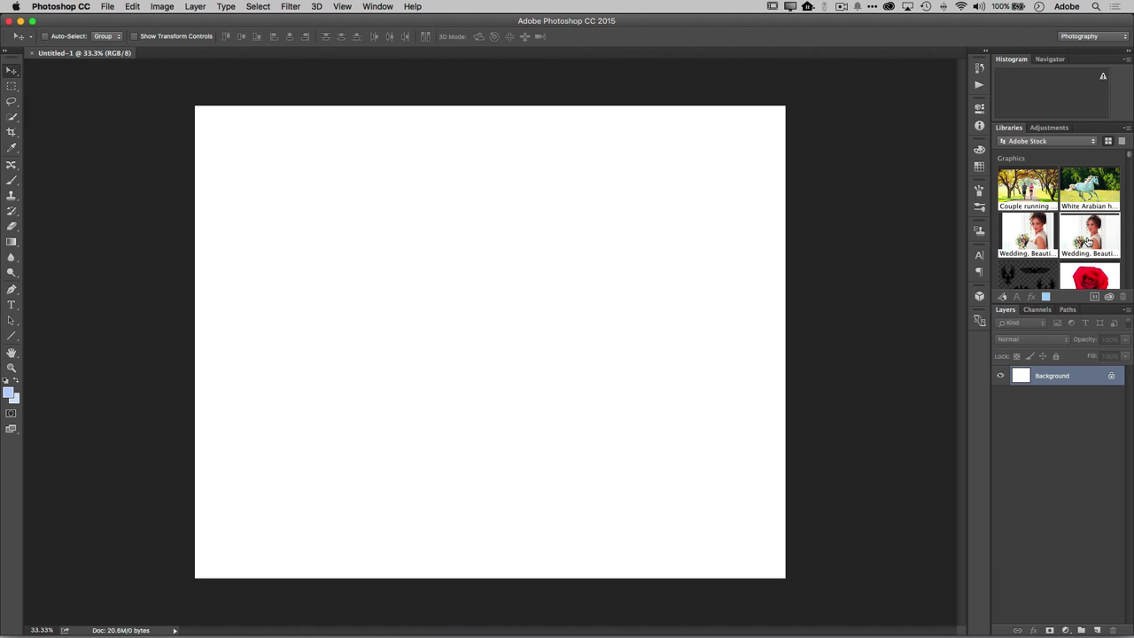
pyautogui.moveTo(1033, 241); pyautogui.dragTo(506, 304)
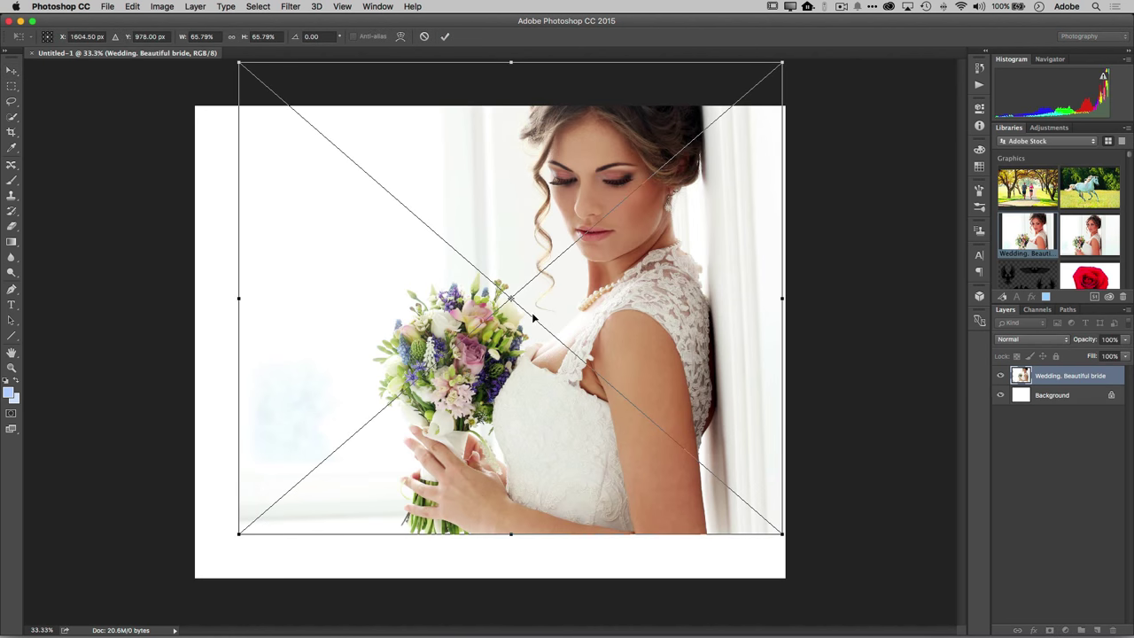
pyautogui.moveTo(553, 236); pyautogui.dragTo(524, 279)
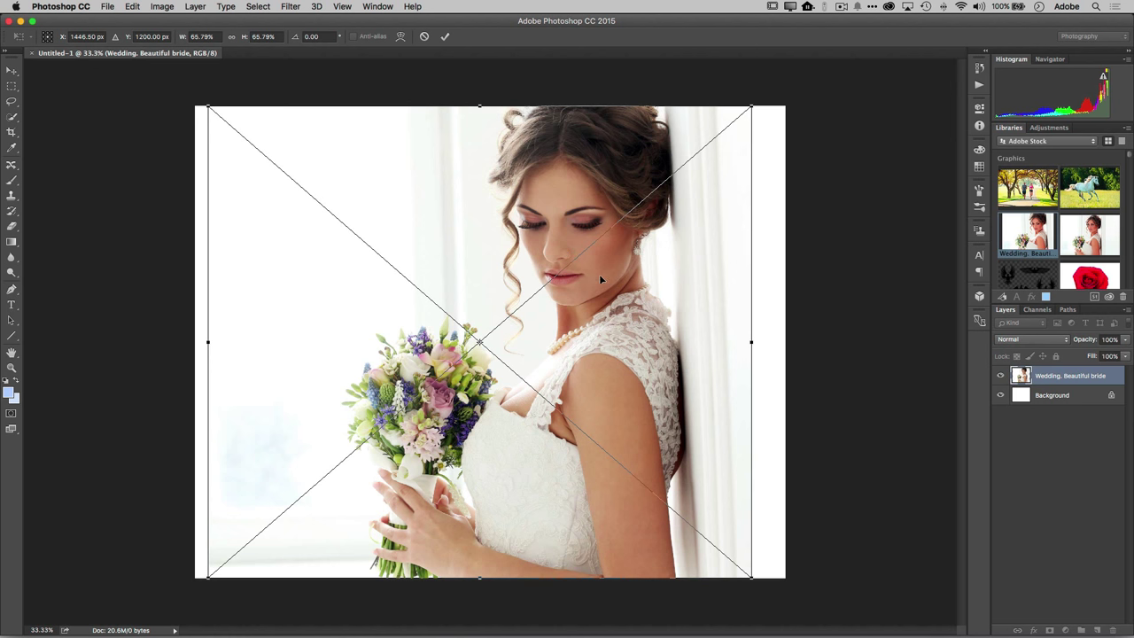
pyautogui.moveTo(584, 304); pyautogui.dragTo(654, 306)
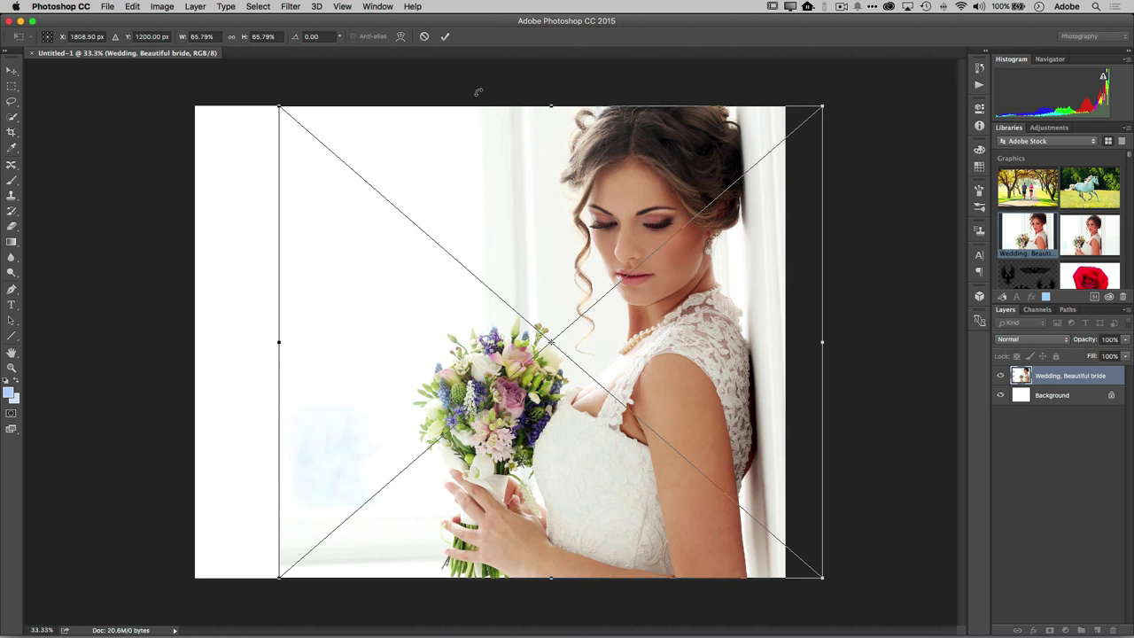
pyautogui.press('Return')
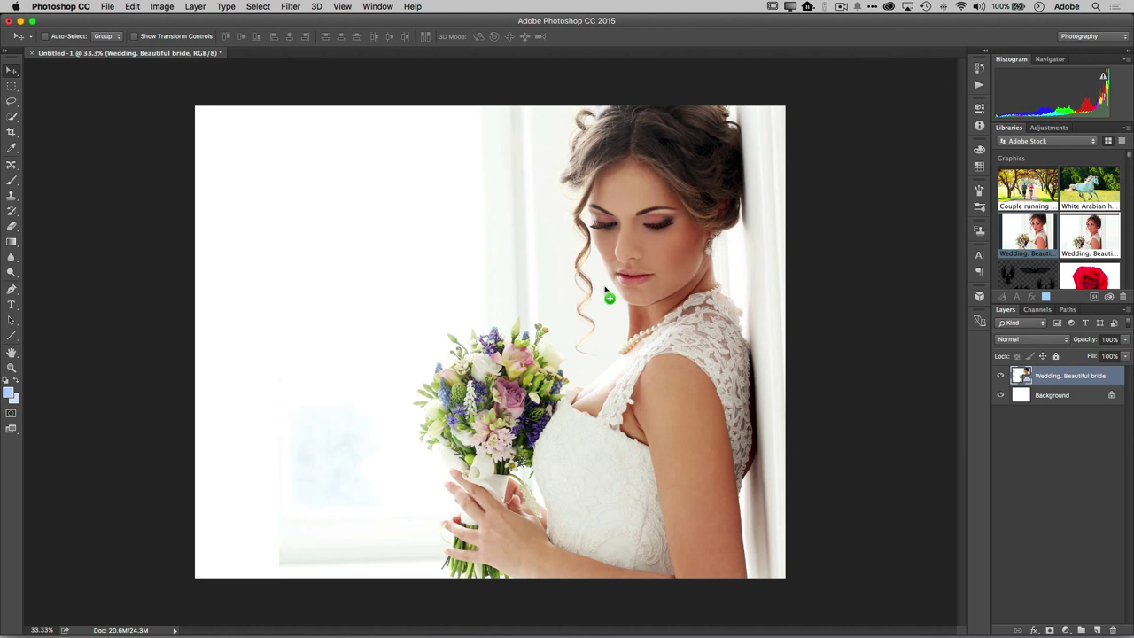
pyautogui.moveTo(386, 313); pyautogui.dragTo(397, 314)
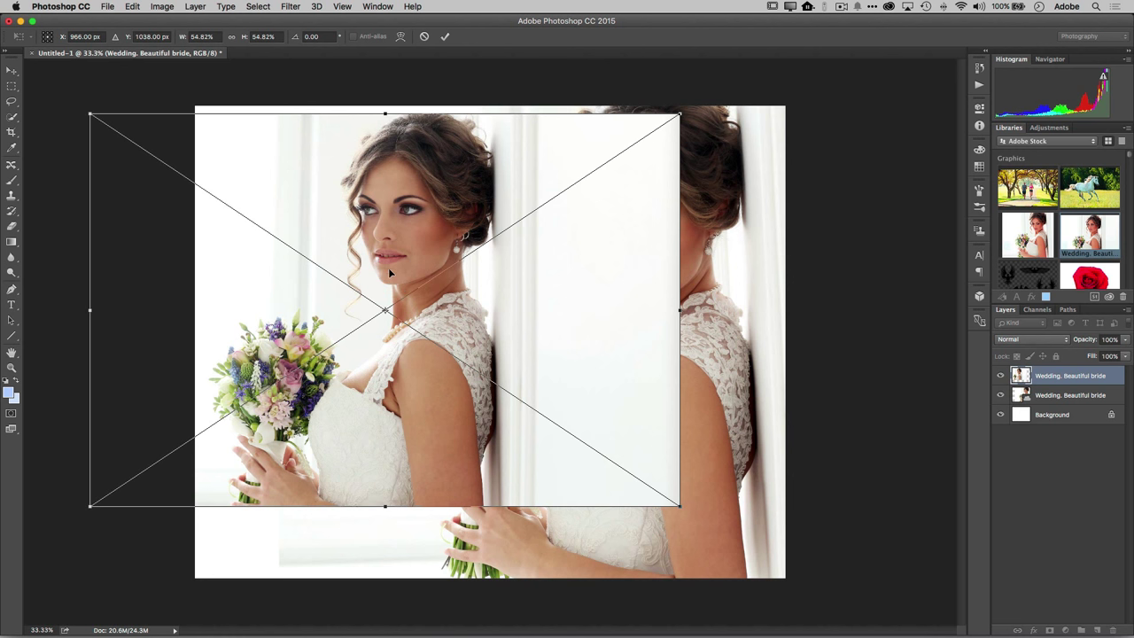
pyautogui.moveTo(390, 261); pyautogui.dragTo(422, 276)
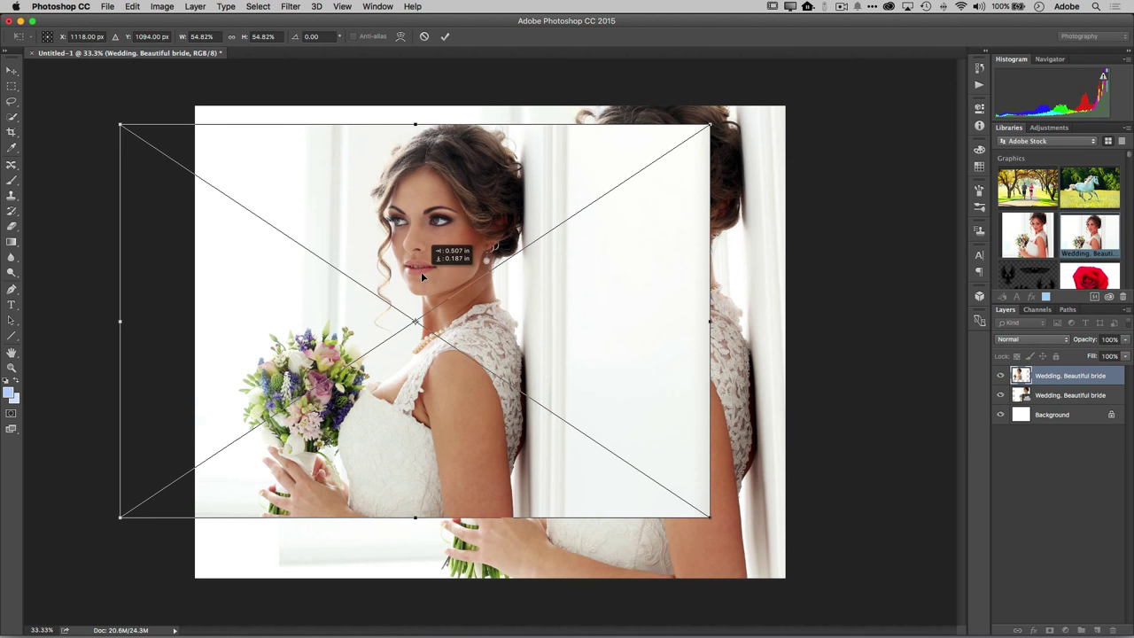
pyautogui.moveTo(423, 277); pyautogui.dragTo(390, 259)
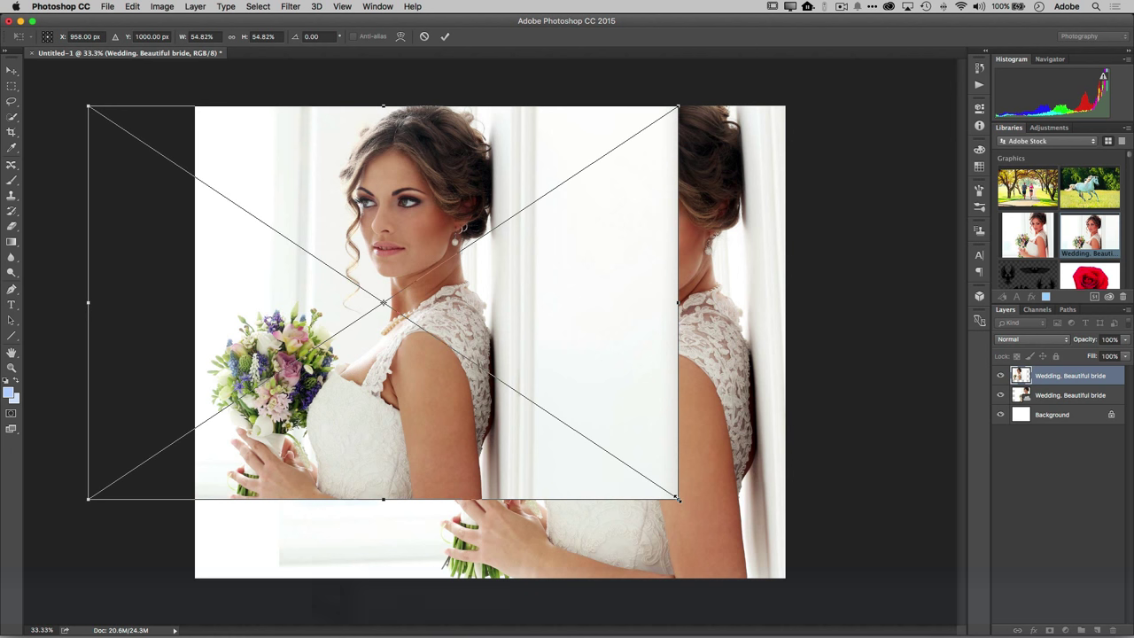
pyautogui.moveTo(679, 500); pyautogui.dragTo(798, 576)
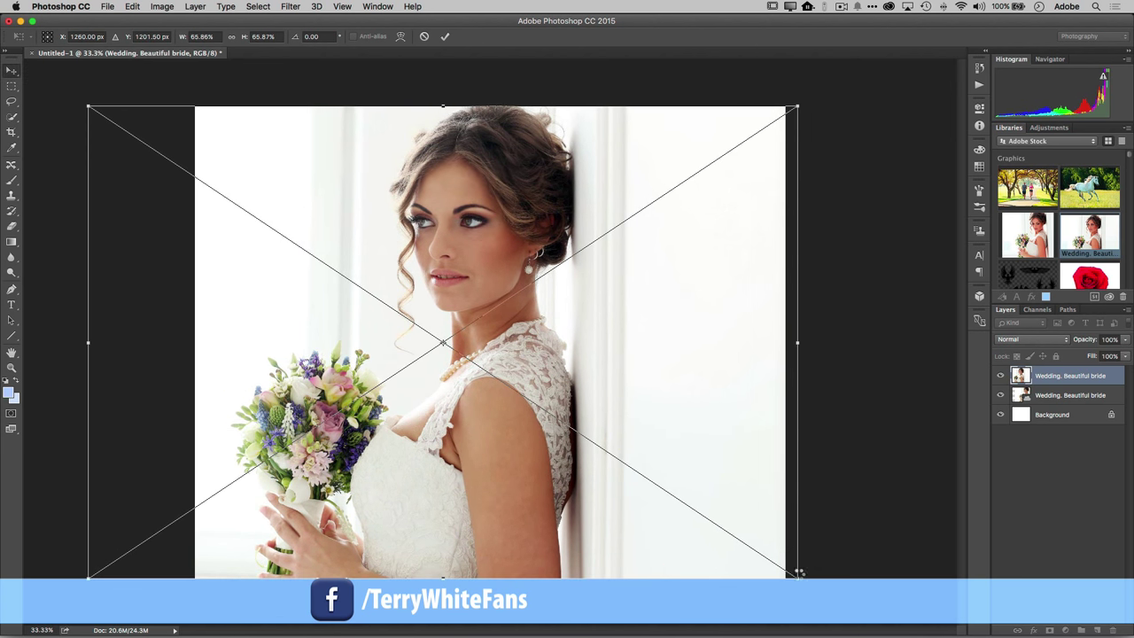
pyautogui.press('Return')
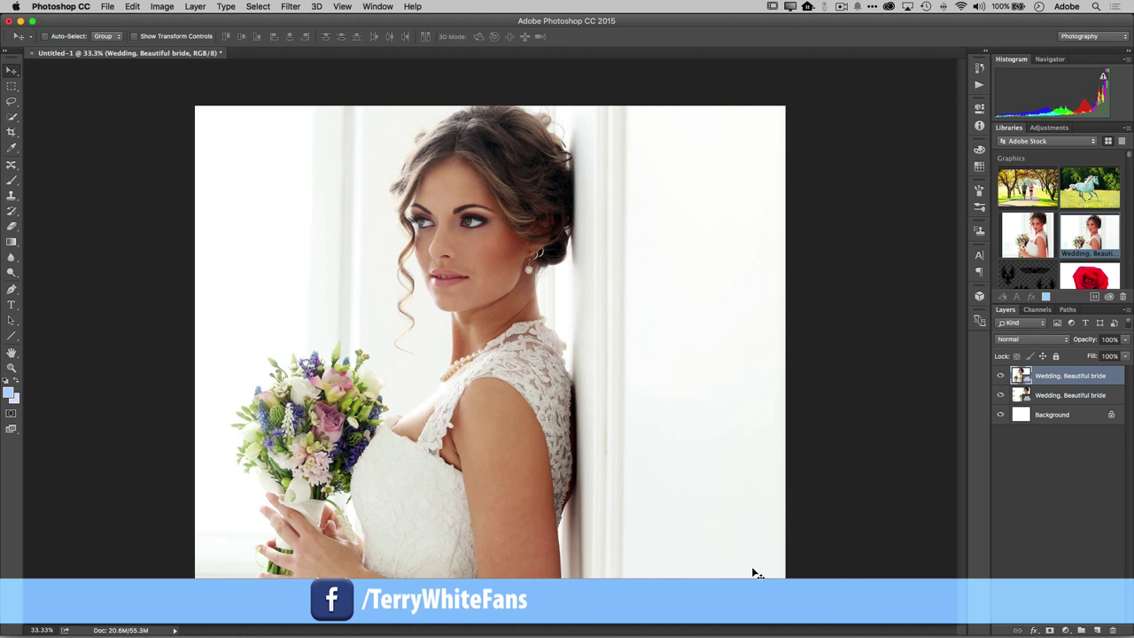
pyautogui.press('Delete')
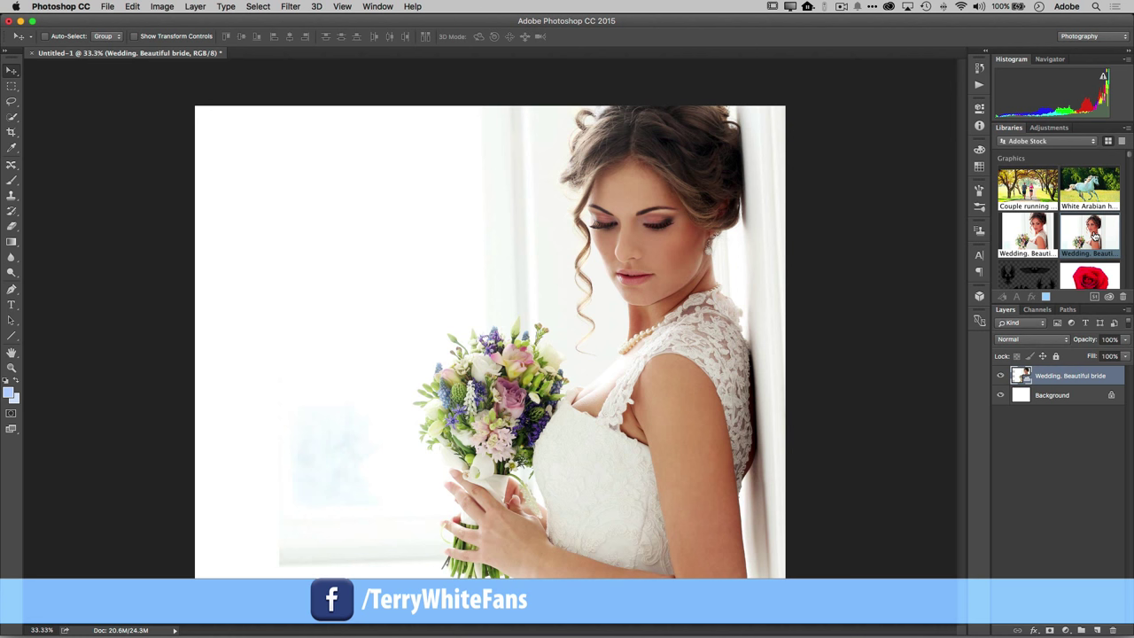
# Step: Place the bouquet-holding bride photo from Libraries and scale it to about 65.9% to fill the height
pyautogui.moveTo(1095, 235); pyautogui.dragTo(341, 294)
pyautogui.moveTo(442, 279); pyautogui.dragTo(443, 288)
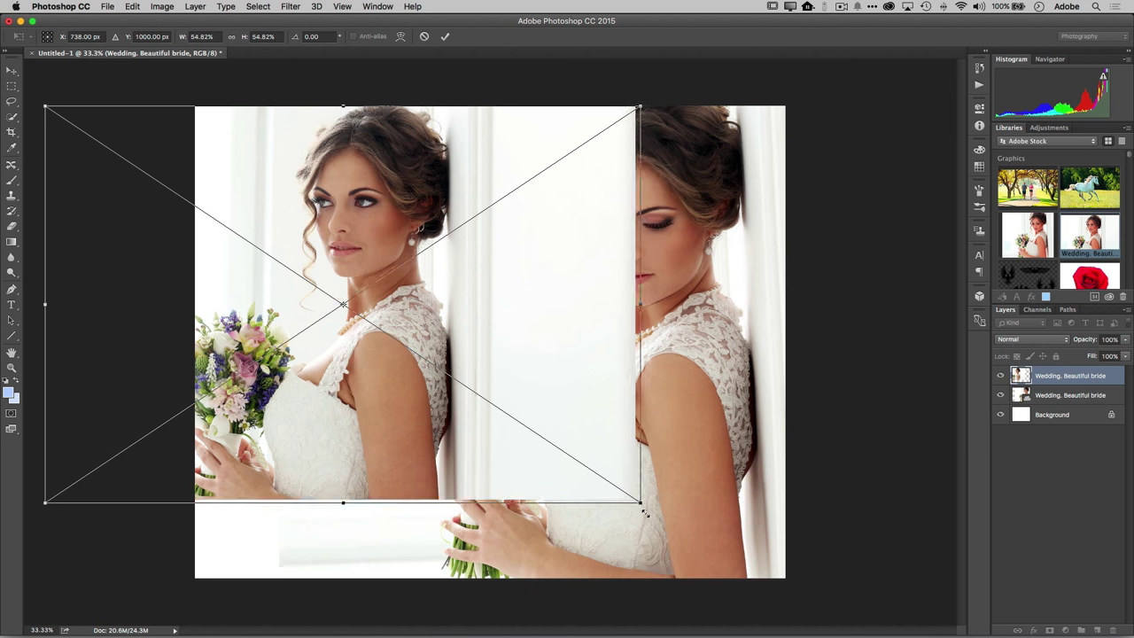
pyautogui.moveTo(644, 513); pyautogui.dragTo(743, 585)
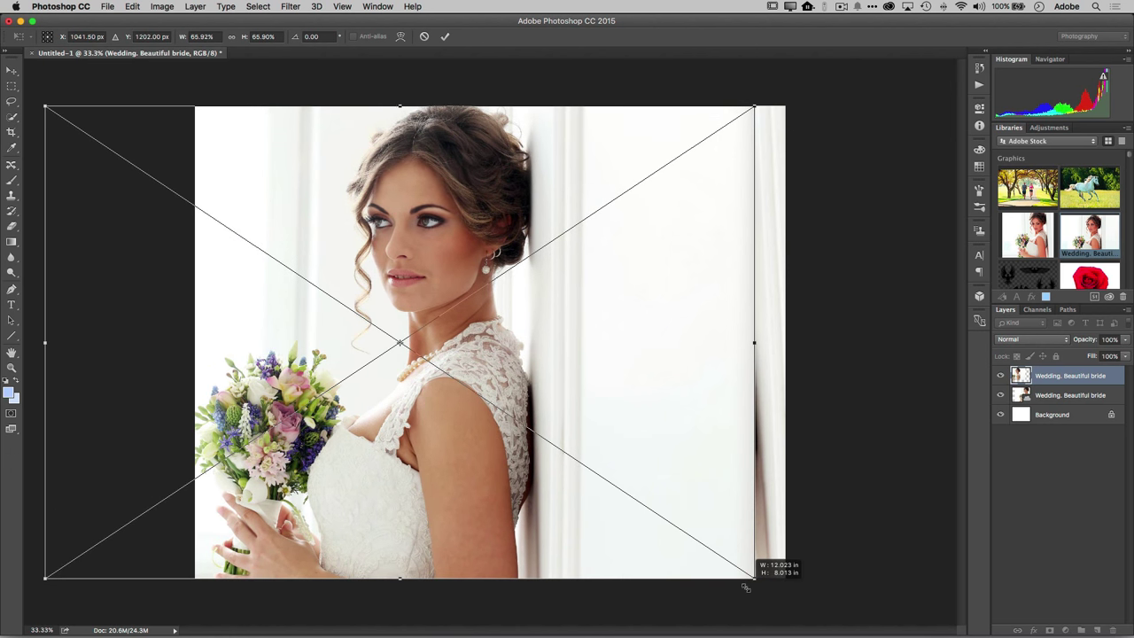
pyautogui.moveTo(746, 587); pyautogui.dragTo(742, 582)
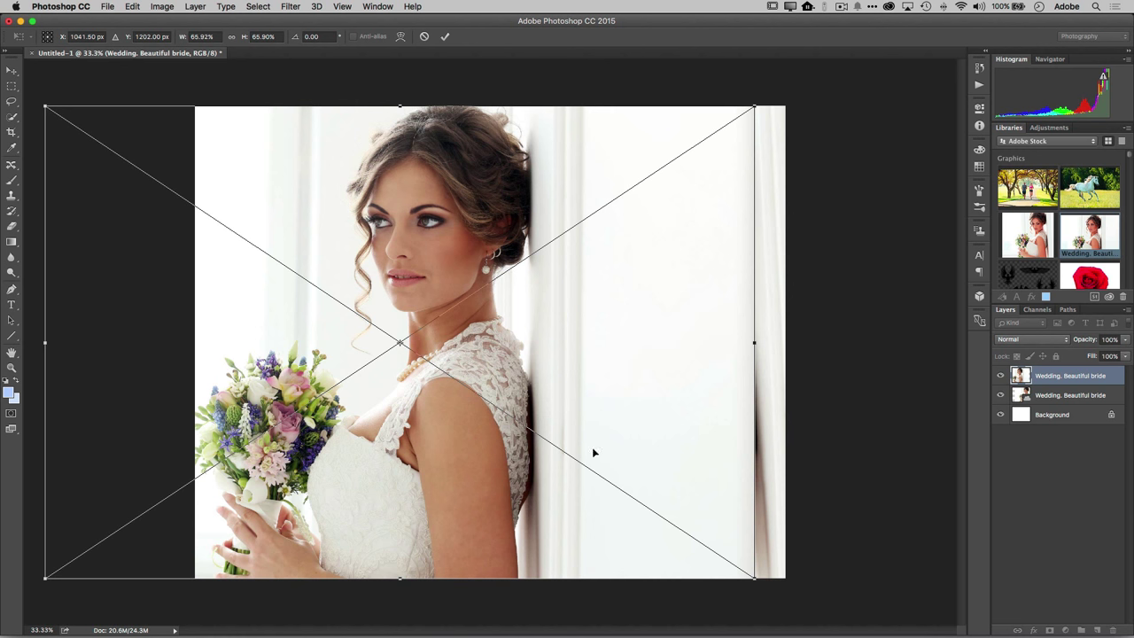
# Step: Flip the bouquet bride horizontally, move her to the canvas's left side, and commit
pyautogui.rightClick(439, 242)
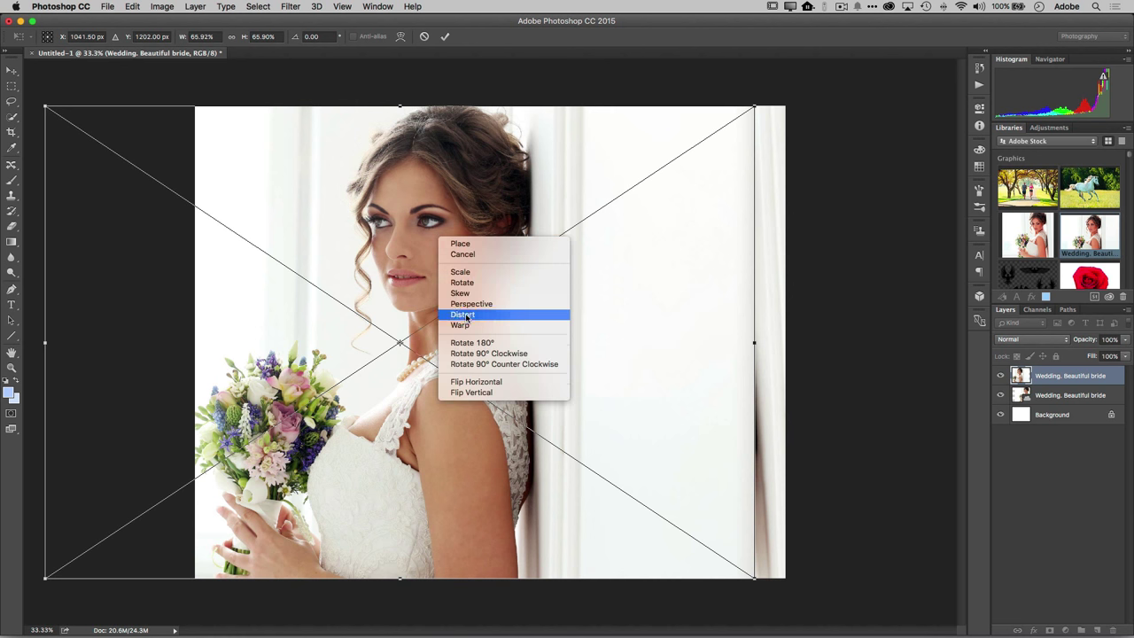
pyautogui.click(476, 383)
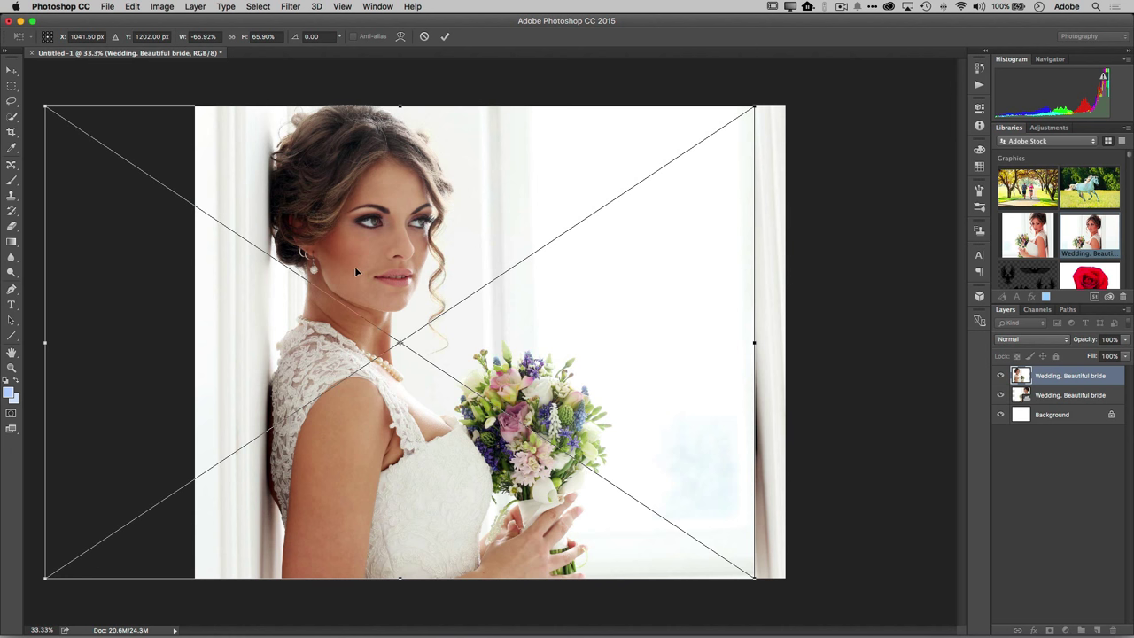
pyautogui.moveTo(355, 266); pyautogui.dragTo(306, 266)
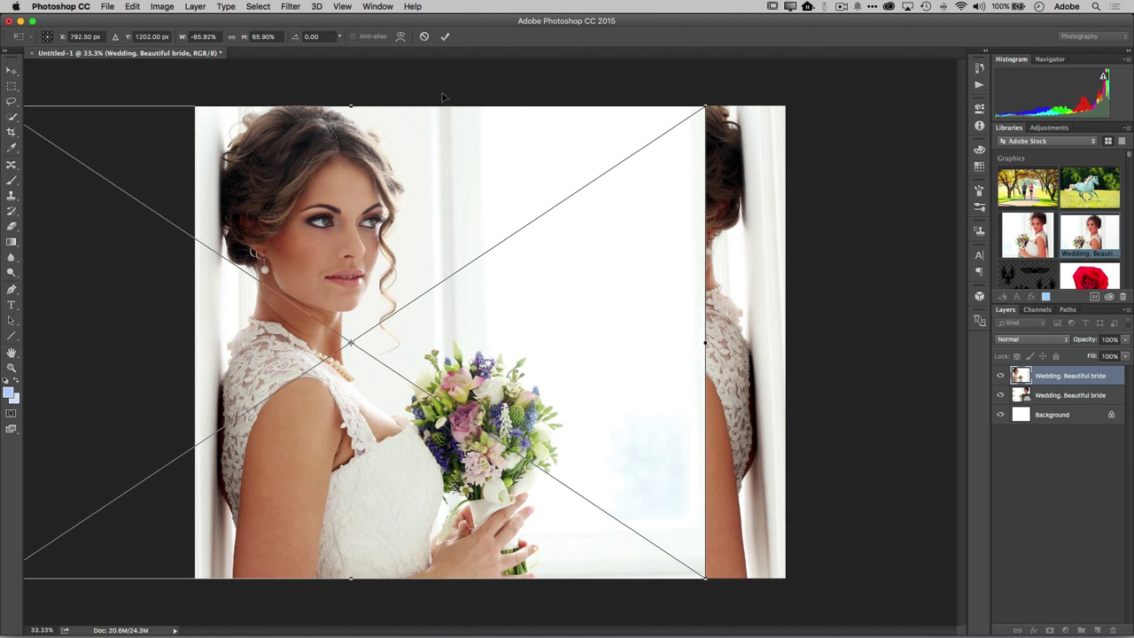
pyautogui.click(445, 37)
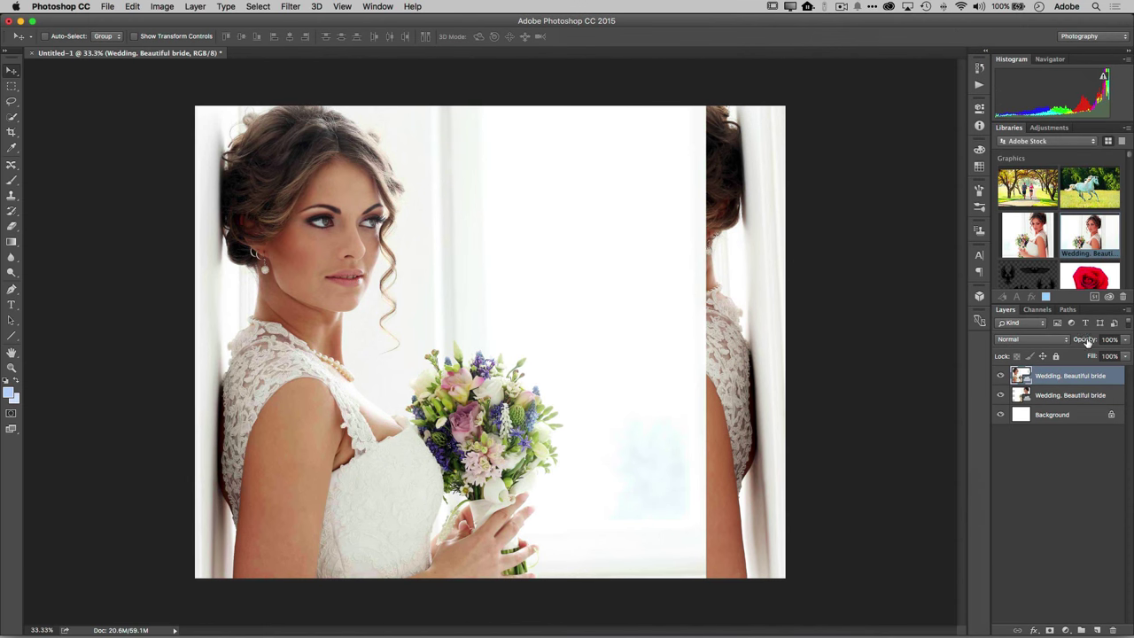
# Step: Lower the flipped bride layer's opacity to 41%
pyautogui.moveTo(1088, 341); pyautogui.dragTo(1047, 349)
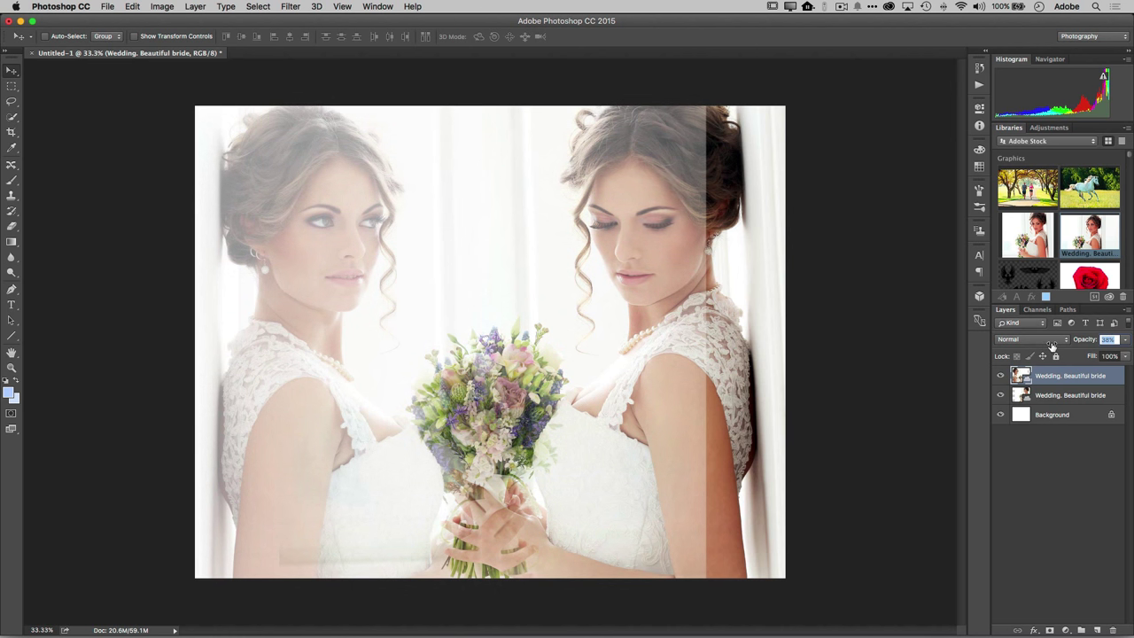
pyautogui.moveTo(1052, 346); pyautogui.dragTo(1053, 347)
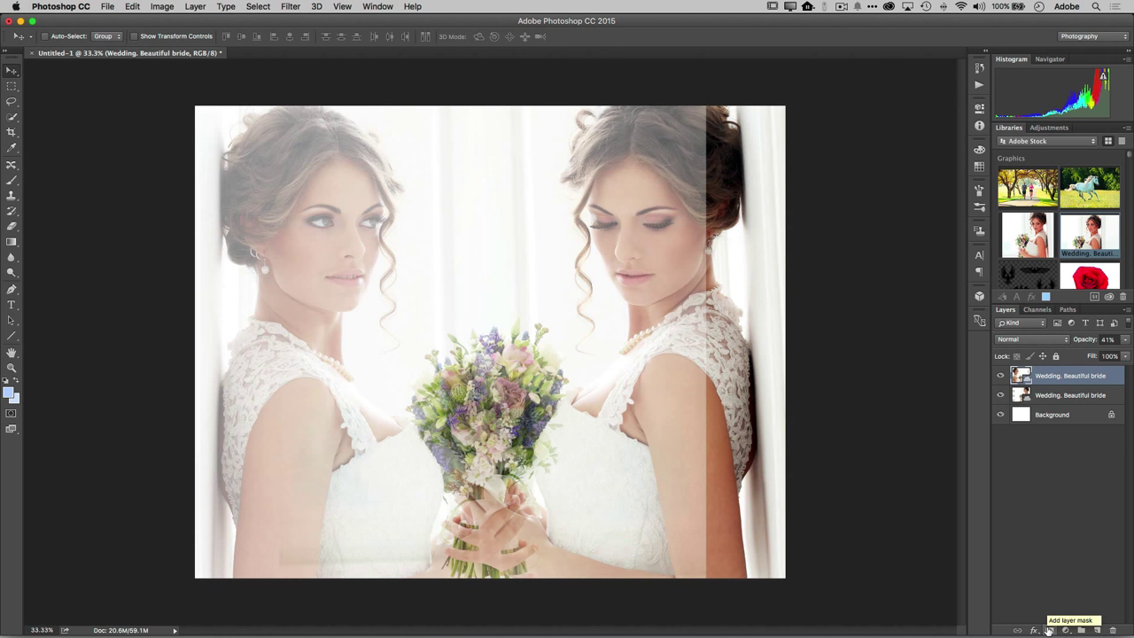
# Step: Add a white layer mask to the faded bride layer and select the Brush tool
pyautogui.click(1049, 630)
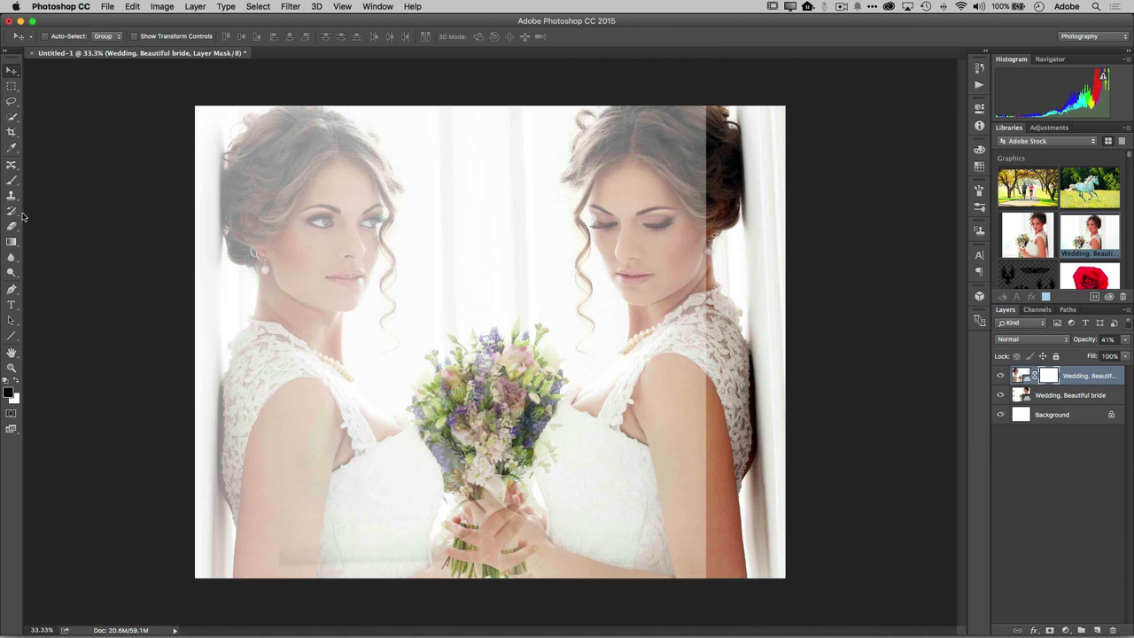
pyautogui.click(12, 180)
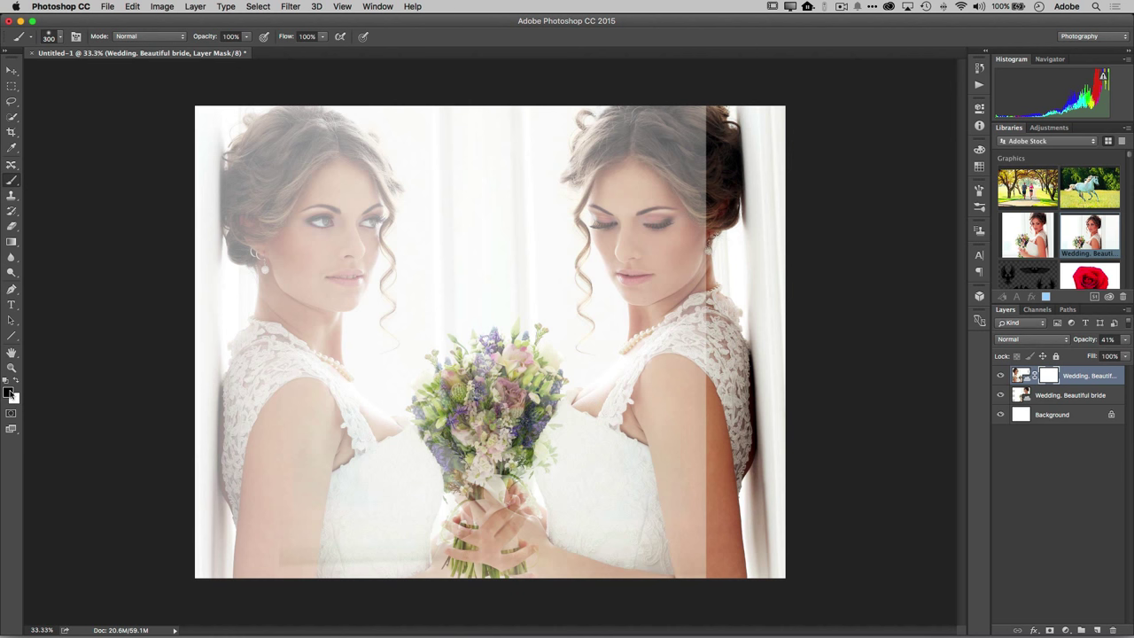
# Step: Reset to default colours and make black the foreground, white the background
pyautogui.click(8, 393)
pyautogui.click(512, 200)
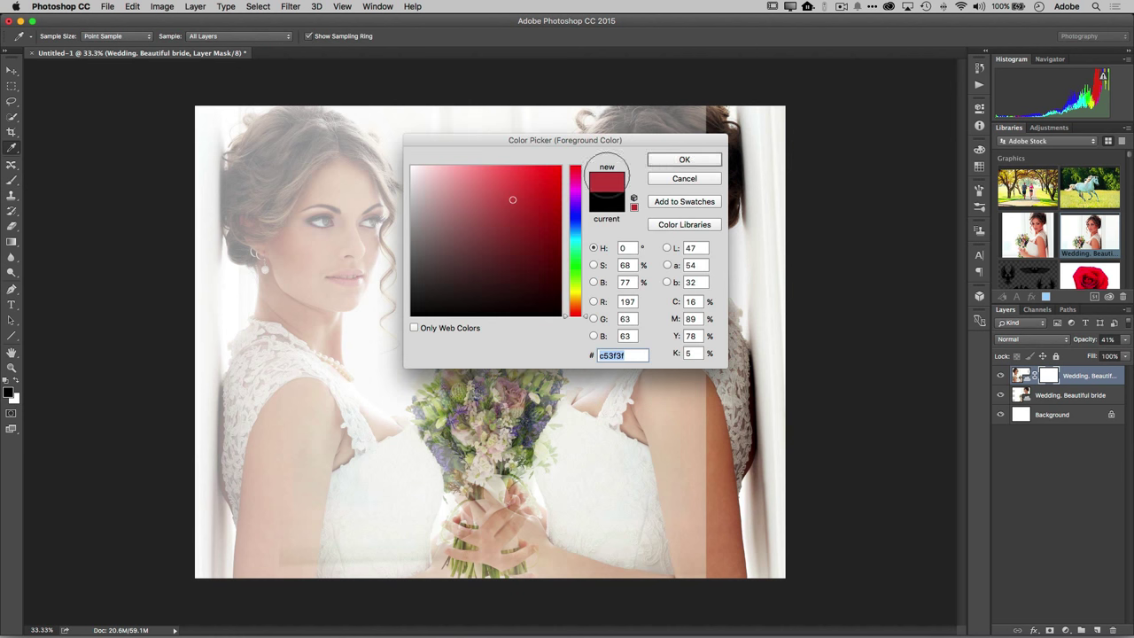
pyautogui.press('Return')
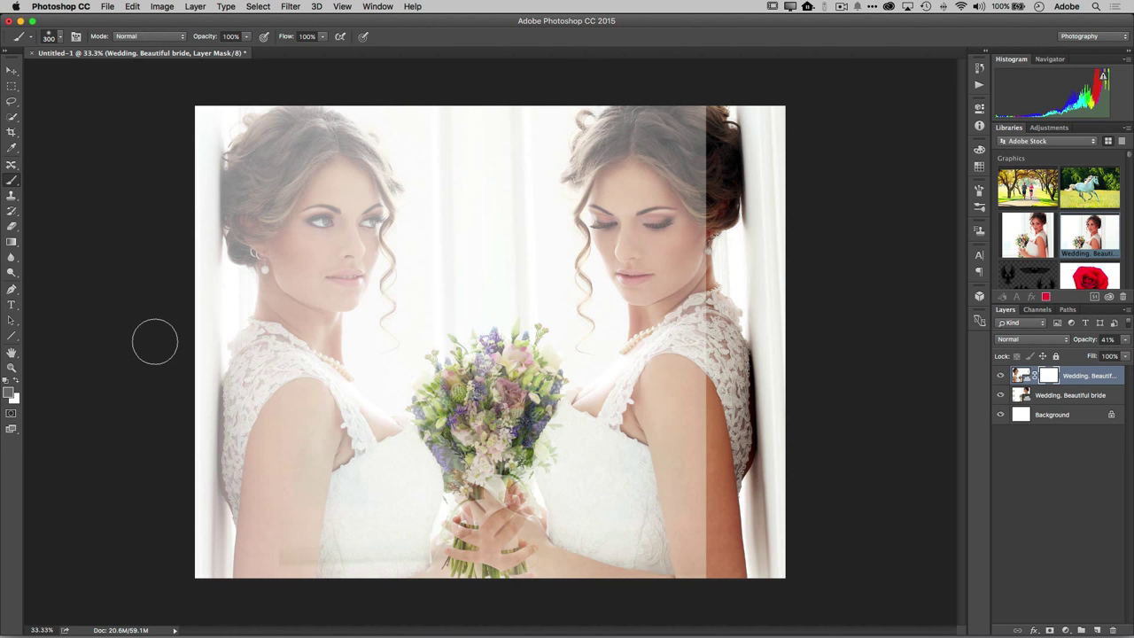
pyautogui.press('d')
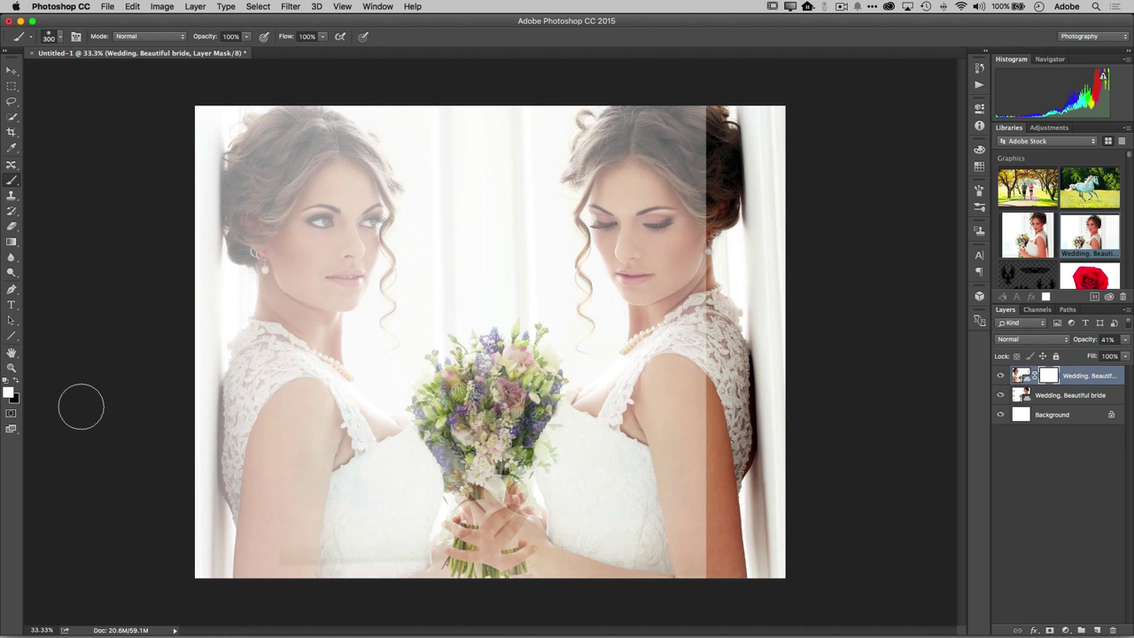
pyautogui.click(15, 380)
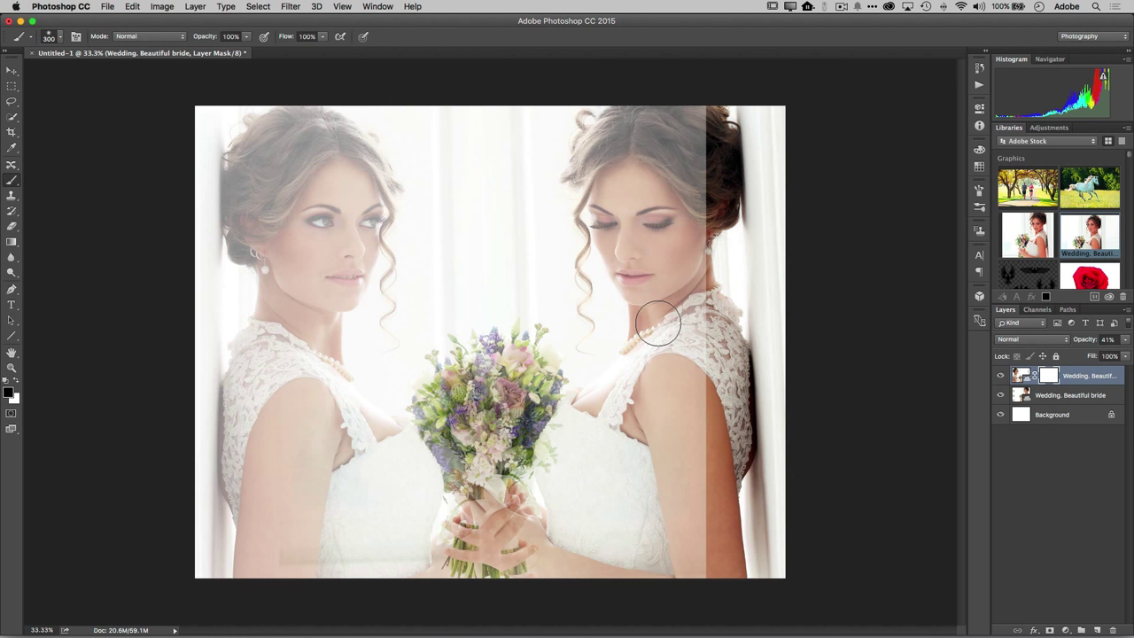
# Step: Paint black on the mask over the right bride's neck, face, hair, hands and lower dress
pyautogui.moveTo(678, 257)
pyautogui.mouseDown()
pyautogui.moveTo(696, 307)
pyautogui.moveTo(698, 294)
pyautogui.moveTo(678, 297)
pyautogui.moveTo(692, 235)
pyautogui.moveTo(679, 133)
pyautogui.moveTo(646, 189)
pyautogui.moveTo(602, 156)
pyautogui.moveTo(579, 160)
pyautogui.moveTo(560, 239)
pyautogui.moveTo(606, 381)
pyautogui.moveTo(651, 250)
pyautogui.moveTo(640, 380)
pyautogui.moveTo(654, 206)
pyautogui.moveTo(644, 325)
pyautogui.moveTo(688, 268)
pyautogui.moveTo(678, 592)
pyautogui.moveTo(699, 463)
pyautogui.moveTo(698, 582)
pyautogui.moveTo(699, 395)
pyautogui.moveTo(672, 438)
pyautogui.moveTo(657, 398)
pyautogui.moveTo(632, 390)
pyautogui.moveTo(589, 428)
pyautogui.moveTo(575, 550)
pyautogui.moveTo(562, 563)
pyautogui.moveTo(550, 521)
pyautogui.moveTo(508, 546)
pyautogui.moveTo(509, 521)
pyautogui.moveTo(466, 551)
pyautogui.moveTo(489, 434)
pyautogui.moveTo(466, 453)
pyautogui.moveTo(479, 383)
pyautogui.moveTo(462, 381)
pyautogui.moveTo(436, 415)
pyautogui.moveTo(461, 360)
pyautogui.moveTo(450, 357)
pyautogui.moveTo(495, 376)
pyautogui.moveTo(514, 361)
pyautogui.moveTo(541, 363)
pyautogui.moveTo(438, 418)
pyautogui.moveTo(498, 554)
pyautogui.moveTo(525, 494)
pyautogui.moveTo(462, 576)
pyautogui.moveTo(452, 554)
pyautogui.moveTo(465, 569)
pyautogui.moveTo(512, 464)
pyautogui.moveTo(487, 424)
pyautogui.moveTo(556, 483)
pyautogui.moveTo(646, 527)
pyautogui.moveTo(695, 576)
pyautogui.moveTo(754, 567)
pyautogui.moveTo(562, 446)
pyautogui.moveTo(643, 230)
pyautogui.mouseUp()
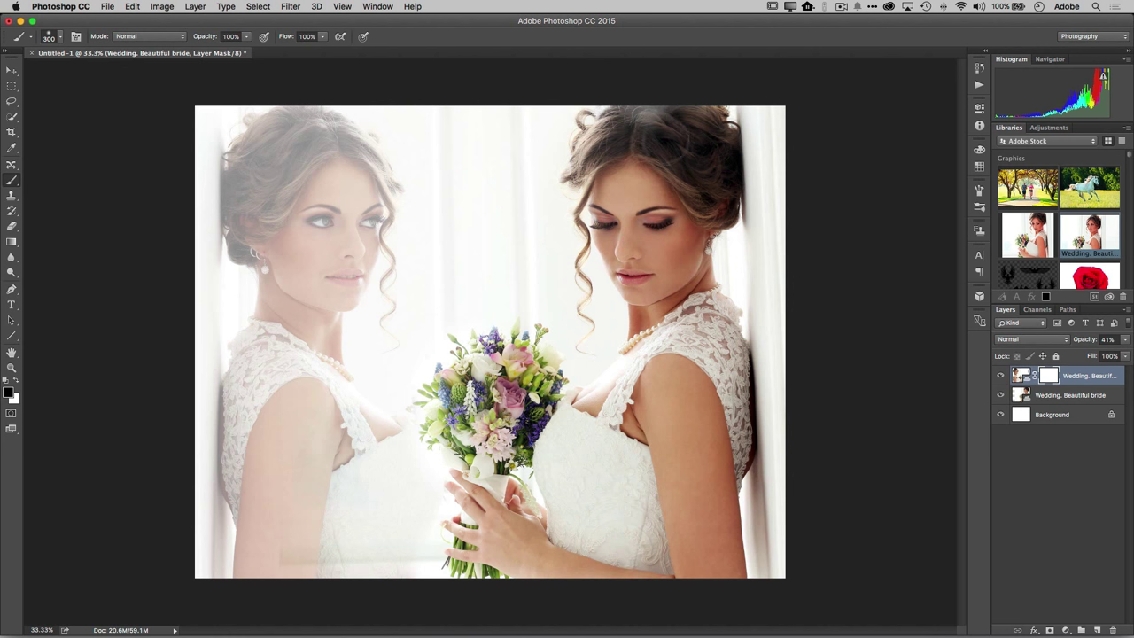
pyautogui.moveTo(656, 124)
pyautogui.mouseDown()
pyautogui.moveTo(673, 102)
pyautogui.moveTo(695, 124)
pyautogui.moveTo(598, 106)
pyautogui.moveTo(591, 197)
pyautogui.moveTo(606, 288)
pyautogui.moveTo(650, 325)
pyautogui.moveTo(626, 449)
pyautogui.moveTo(609, 476)
pyautogui.moveTo(552, 473)
pyautogui.moveTo(513, 489)
pyautogui.moveTo(509, 556)
pyautogui.mouseUp()
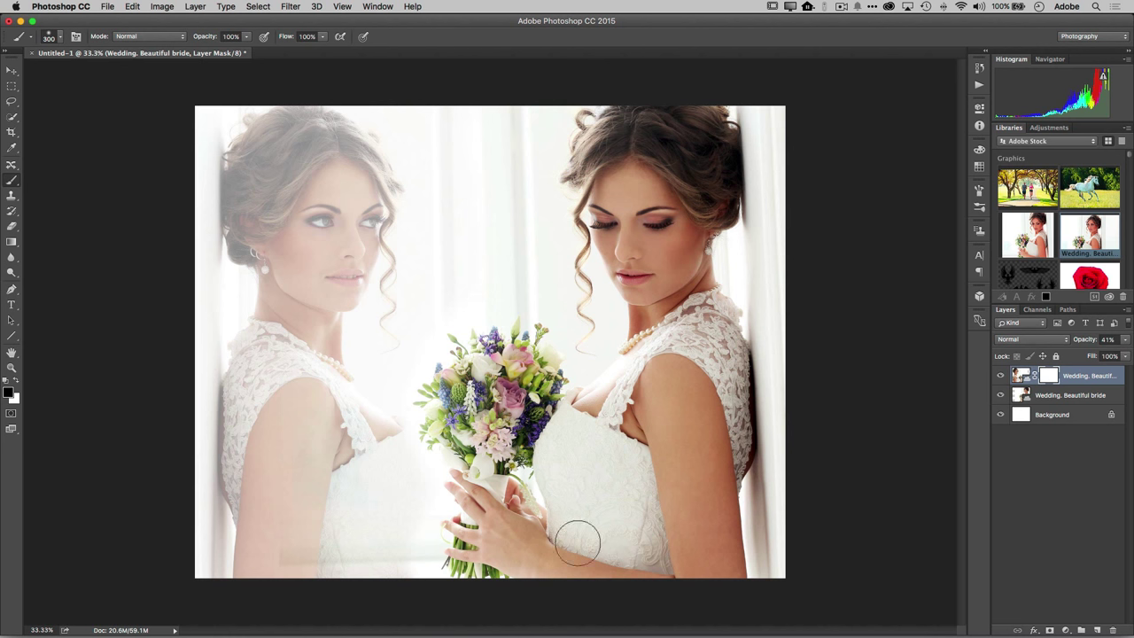
pyautogui.moveTo(541, 551)
pyautogui.mouseDown()
pyautogui.moveTo(493, 537)
pyautogui.moveTo(513, 561)
pyautogui.mouseUp()
pyautogui.moveTo(391, 566)
pyautogui.mouseDown()
pyautogui.moveTo(370, 587)
pyautogui.moveTo(324, 564)
pyautogui.moveTo(296, 577)
pyautogui.moveTo(324, 567)
pyautogui.mouseUp()
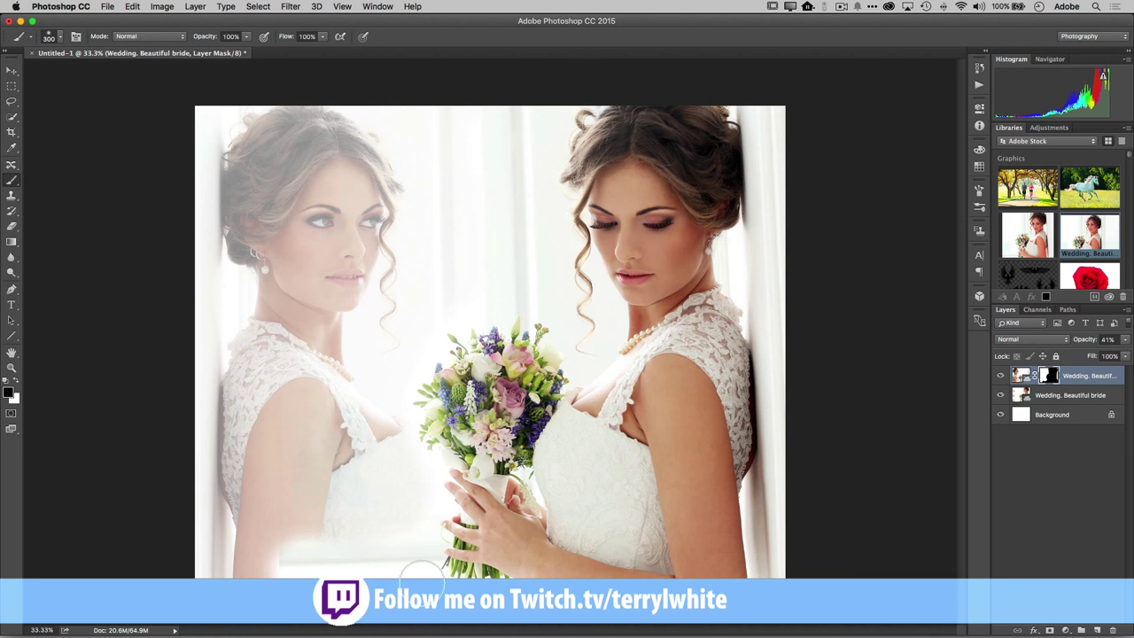
# Step: Switch to white and paint the left bride's lower arm and dress back in
pyautogui.click(20, 379)
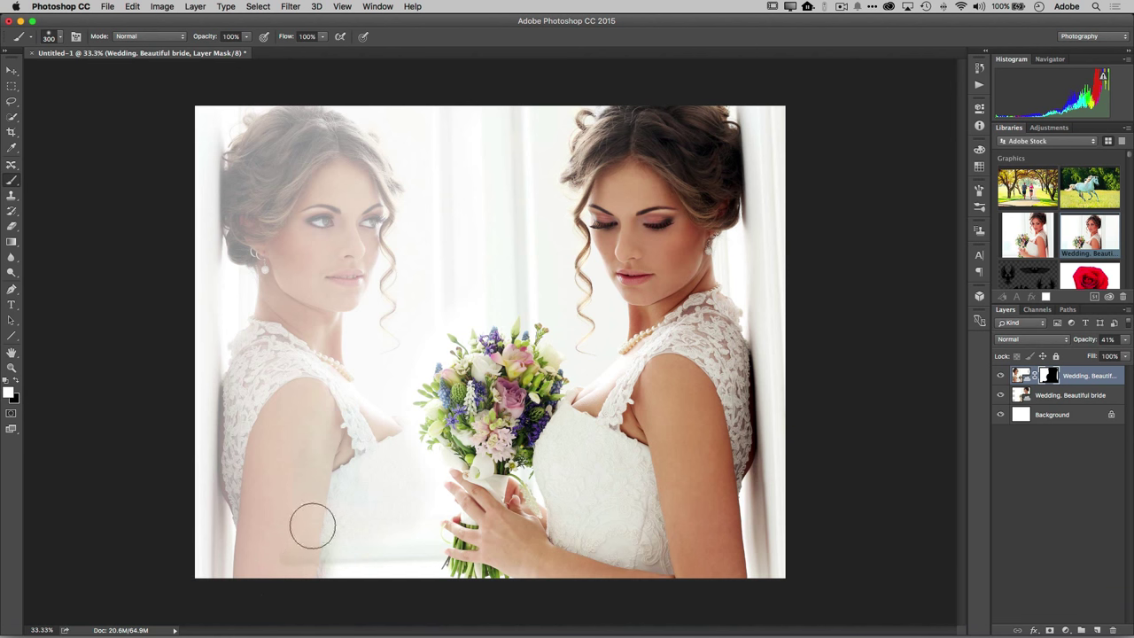
pyautogui.moveTo(312, 525)
pyautogui.mouseDown()
pyautogui.moveTo(298, 555)
pyautogui.moveTo(302, 484)
pyautogui.moveTo(331, 407)
pyautogui.moveTo(296, 501)
pyautogui.moveTo(317, 542)
pyautogui.moveTo(346, 519)
pyautogui.moveTo(335, 556)
pyautogui.mouseUp()
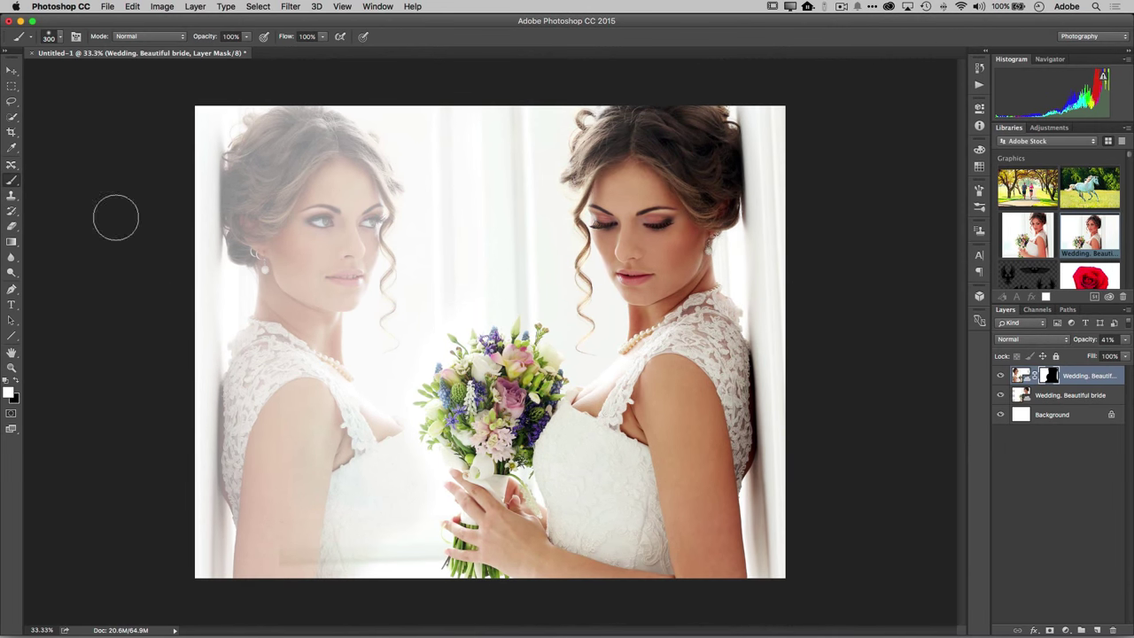
# Step: Start a text layer at the lower left in a dark blue-grey sampled from the bouquet
pyautogui.click(12, 305)
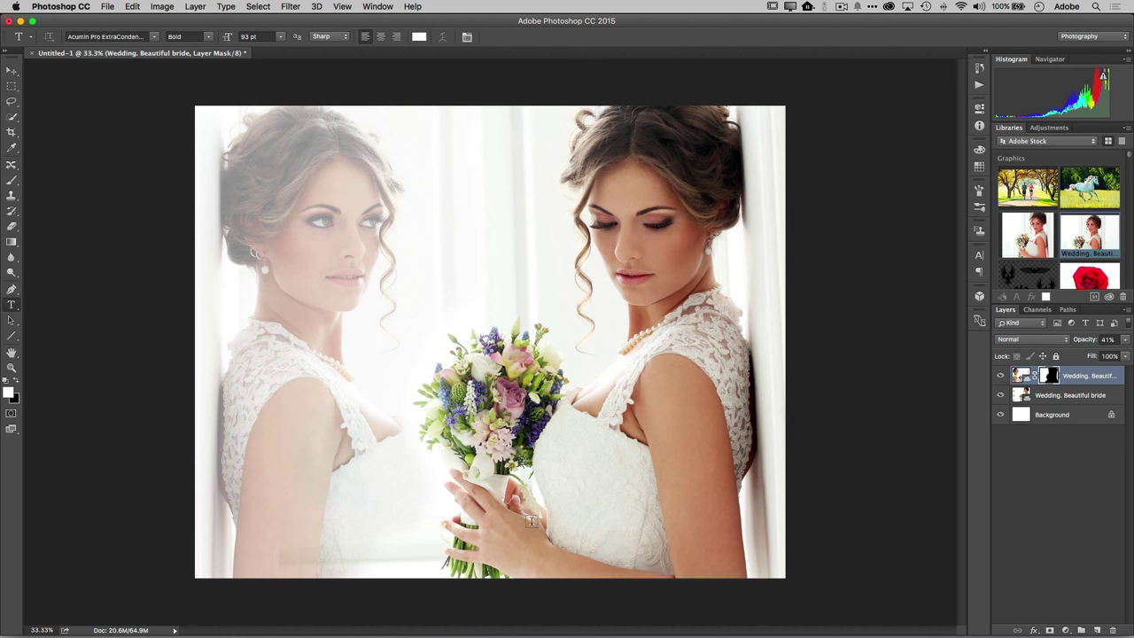
pyautogui.click(283, 487)
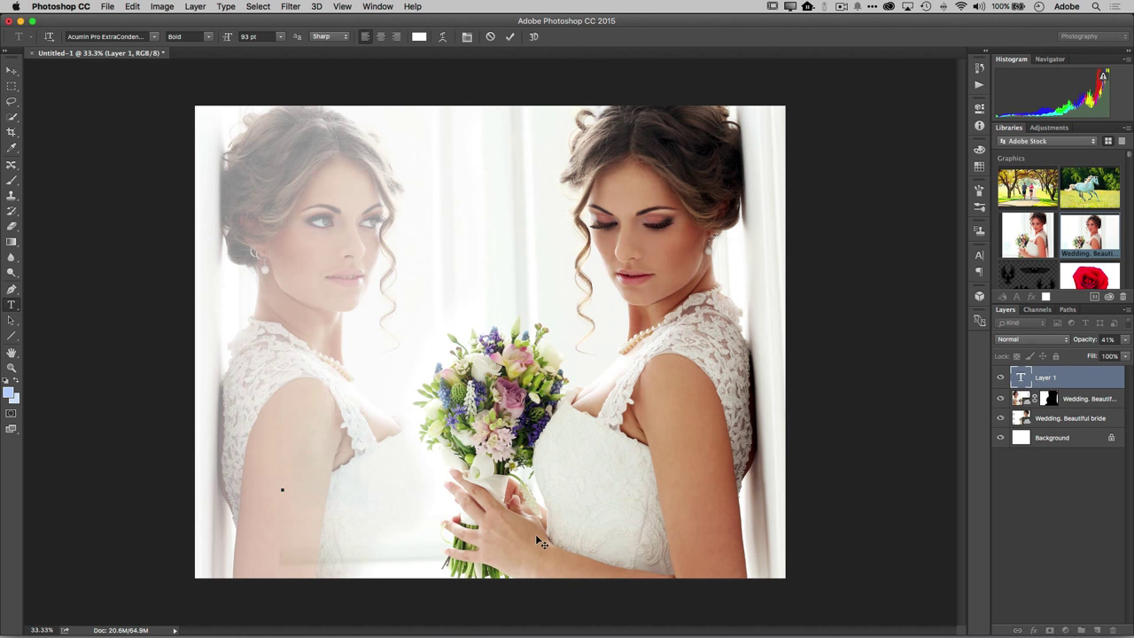
pyautogui.click(419, 38)
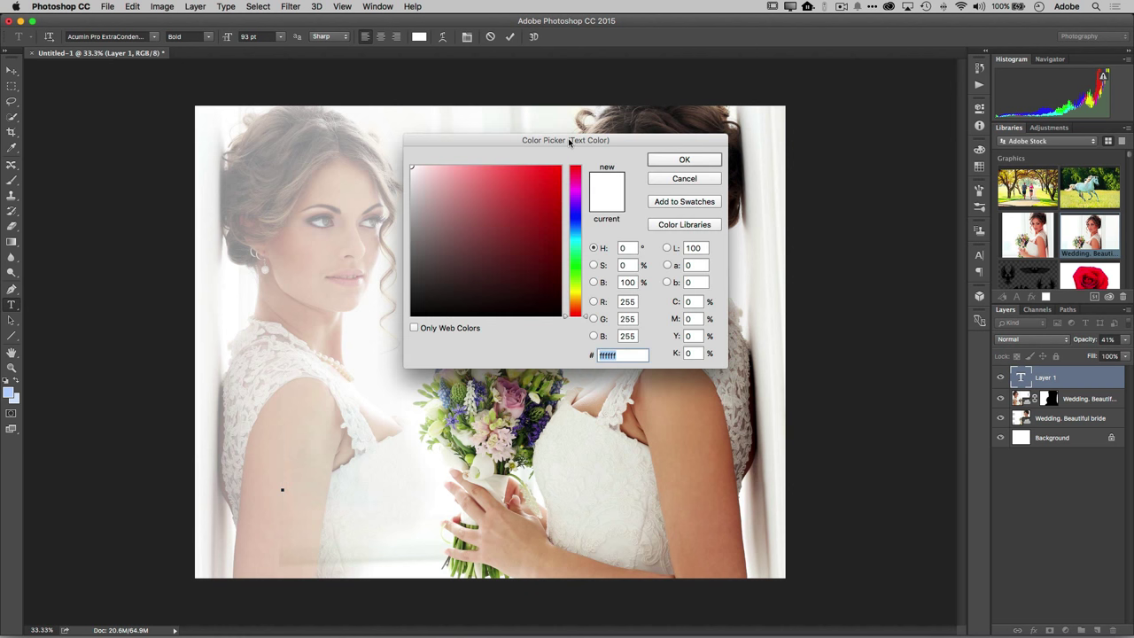
pyautogui.moveTo(570, 142); pyautogui.dragTo(861, 303)
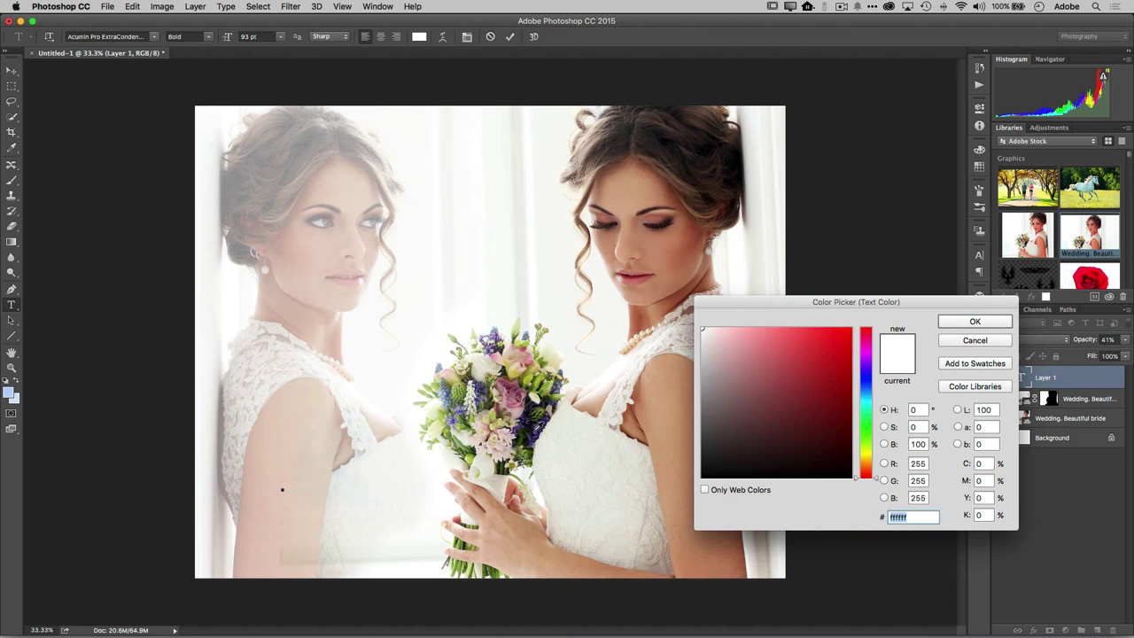
pyautogui.click(537, 427)
pyautogui.click(972, 322)
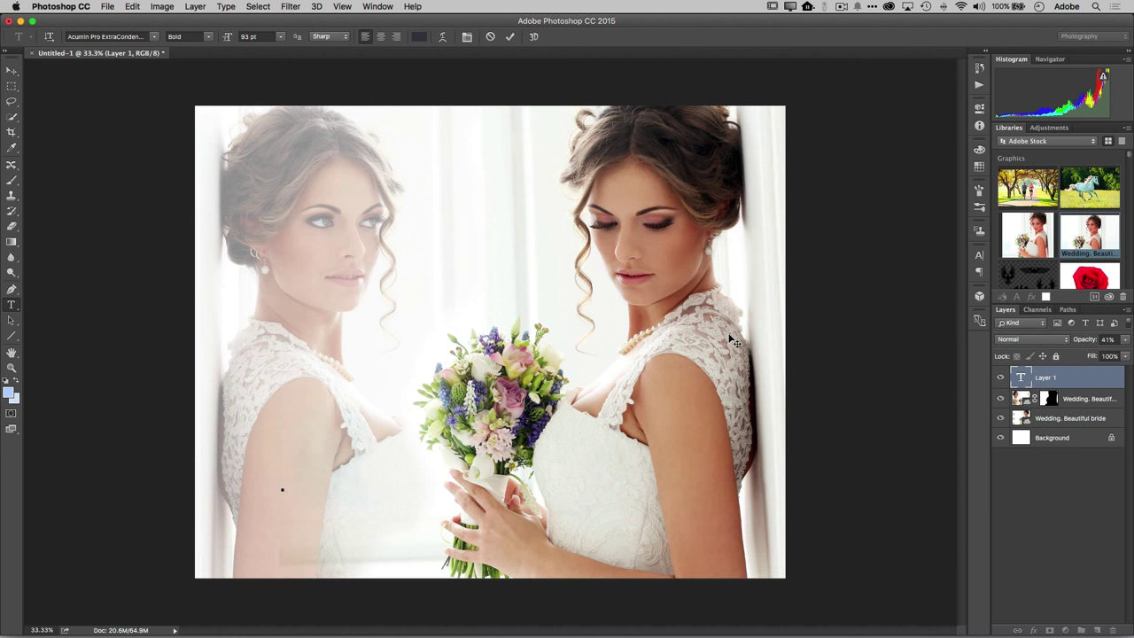
# Step: Type the bride's first name and select all of the text
pyautogui.write('J')
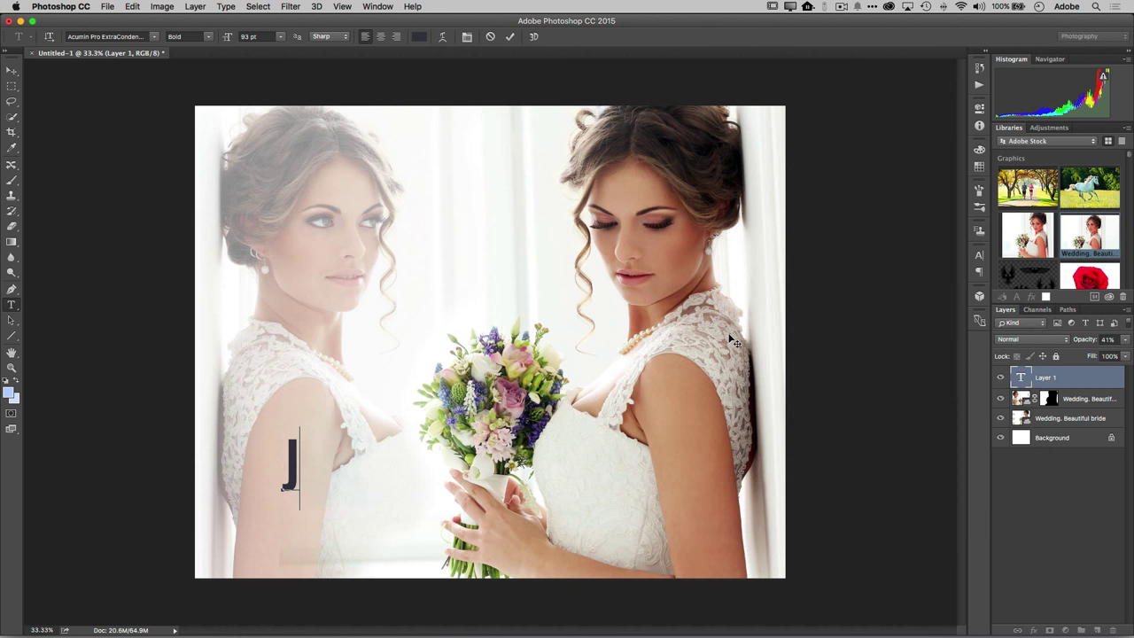
pyautogui.write('anet')
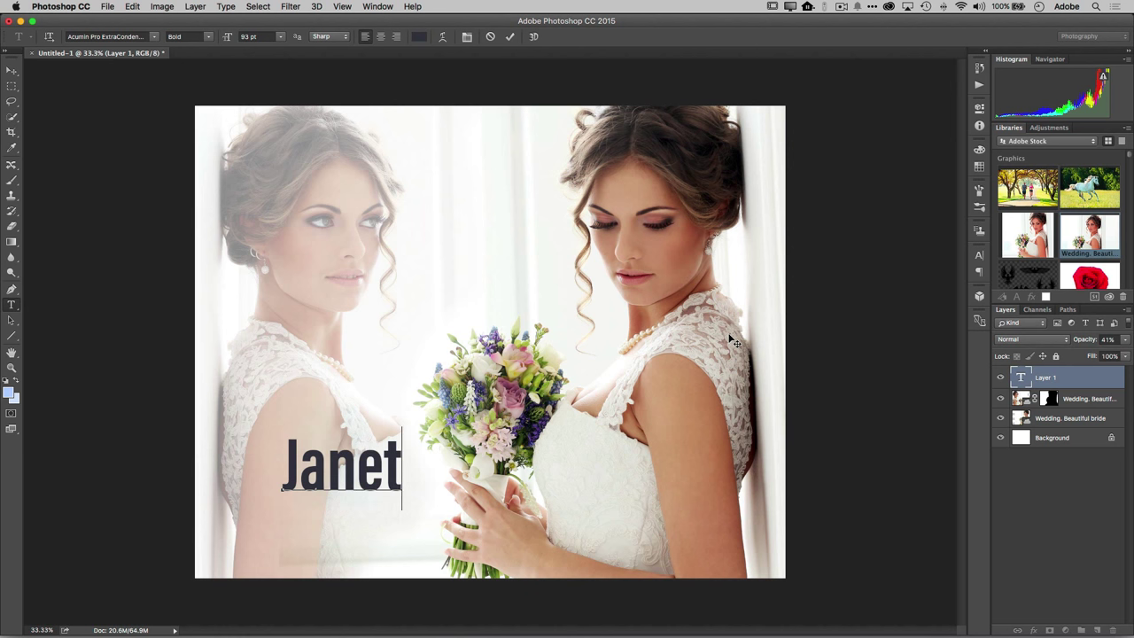
pyautogui.press('super+a')
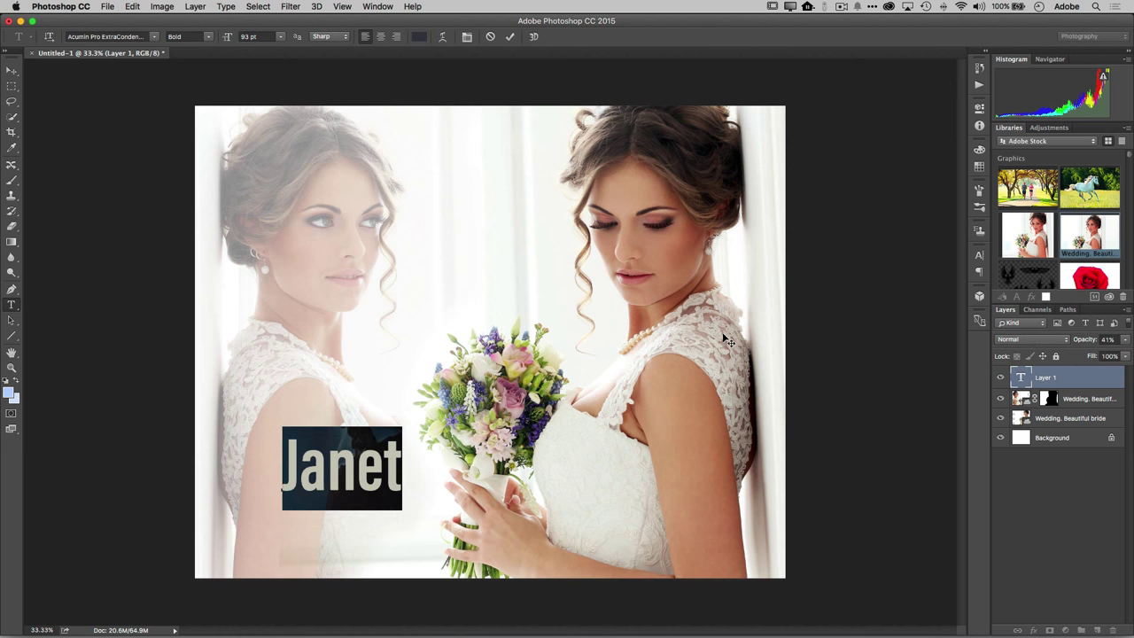
pyautogui.click(154, 39)
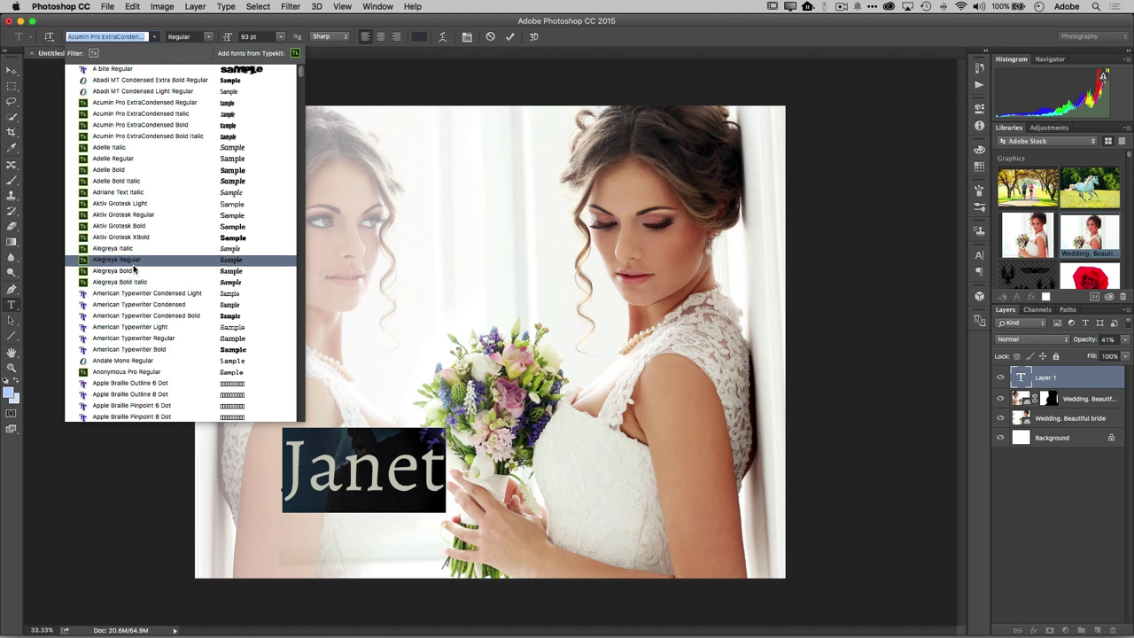
# Step: Apply Bickham Script Pro Regular at 220 pt to the Janet text and commit the edit
pyautogui.scroll(-10, 131, 270)
pyautogui.scroll(-10, 131, 276)
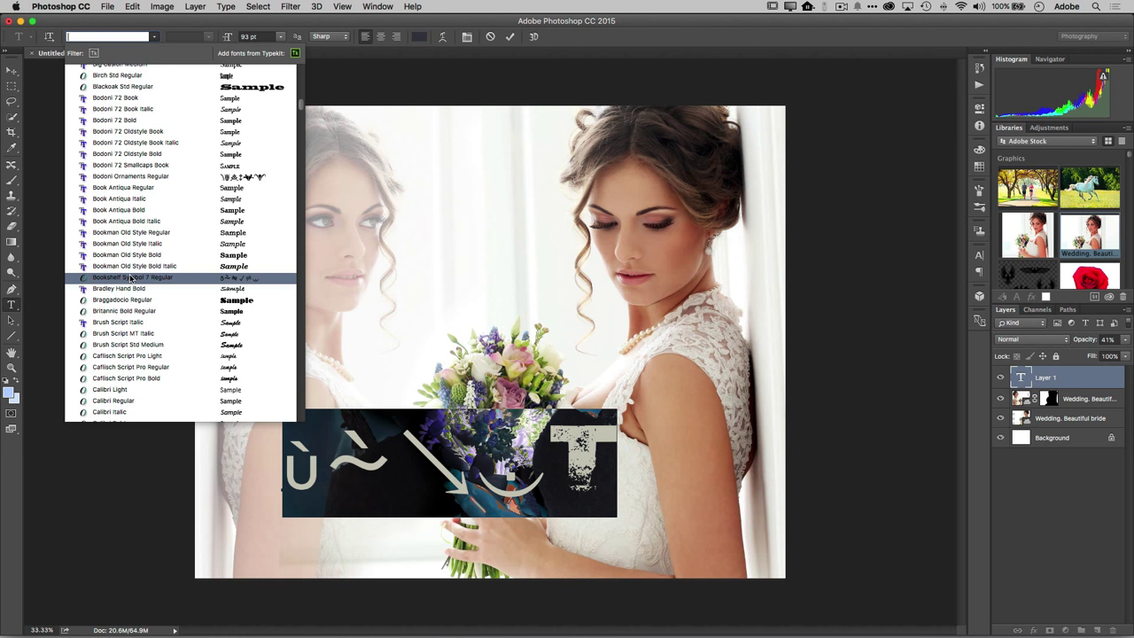
pyautogui.scroll(3, 131, 280)
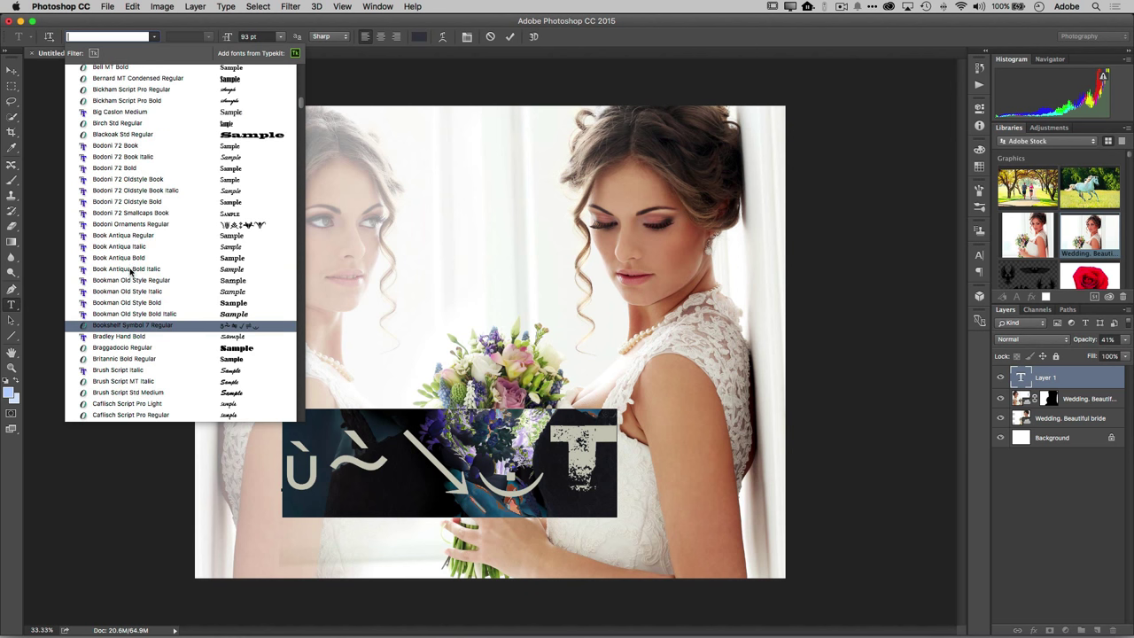
pyautogui.scroll(2, 122, 139)
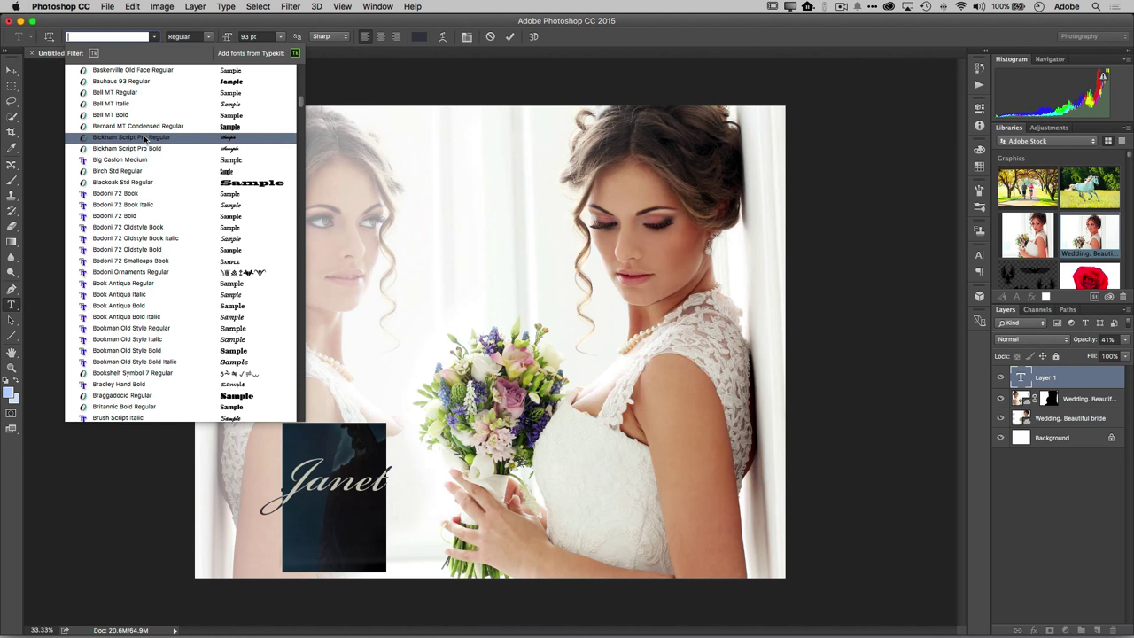
pyautogui.click(145, 140)
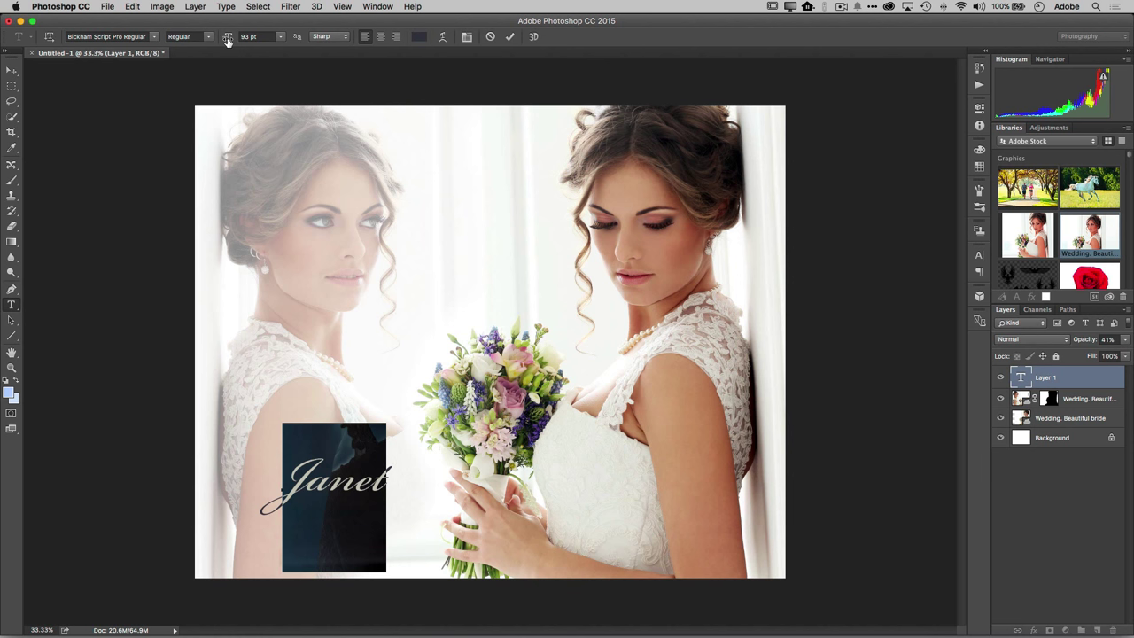
pyautogui.moveTo(228, 41); pyautogui.dragTo(299, 44)
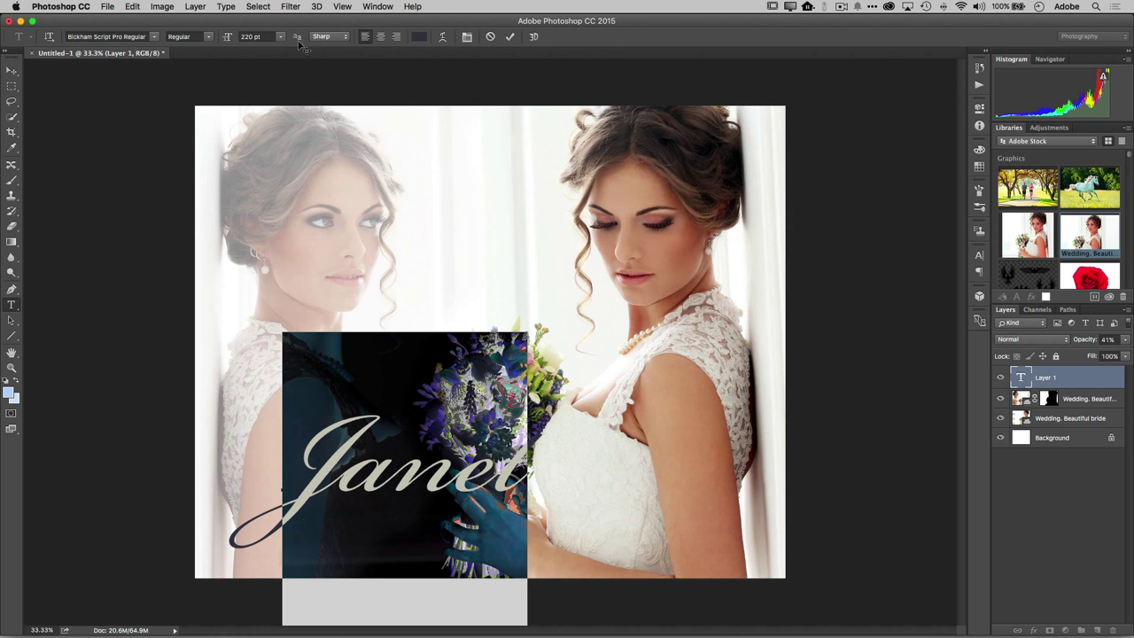
pyautogui.click(509, 36)
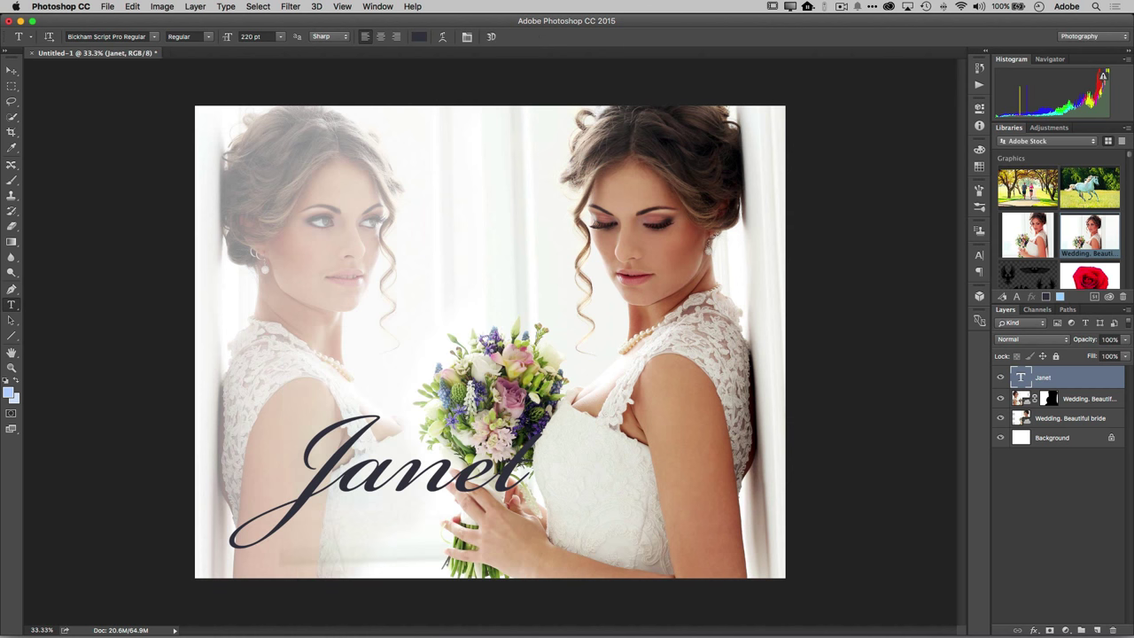
pyautogui.click(12, 70)
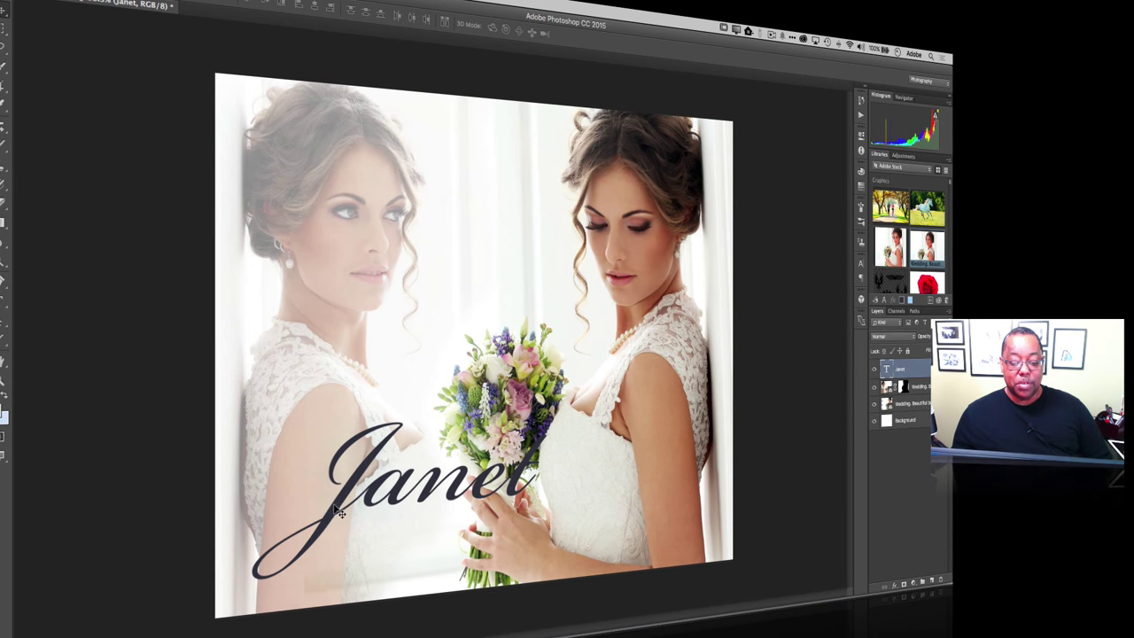
# Step: Drag the Janet text lower and right so it crosses the bouquet and the brides' hands
pyautogui.moveTo(340, 512)
pyautogui.mouseDown()
pyautogui.moveTo(356, 495)
pyautogui.moveTo(299, 470)
pyautogui.moveTo(331, 293)
pyautogui.moveTo(343, 380)
pyautogui.moveTo(337, 554)
pyautogui.moveTo(352, 529)
pyautogui.moveTo(343, 517)
pyautogui.mouseUp()
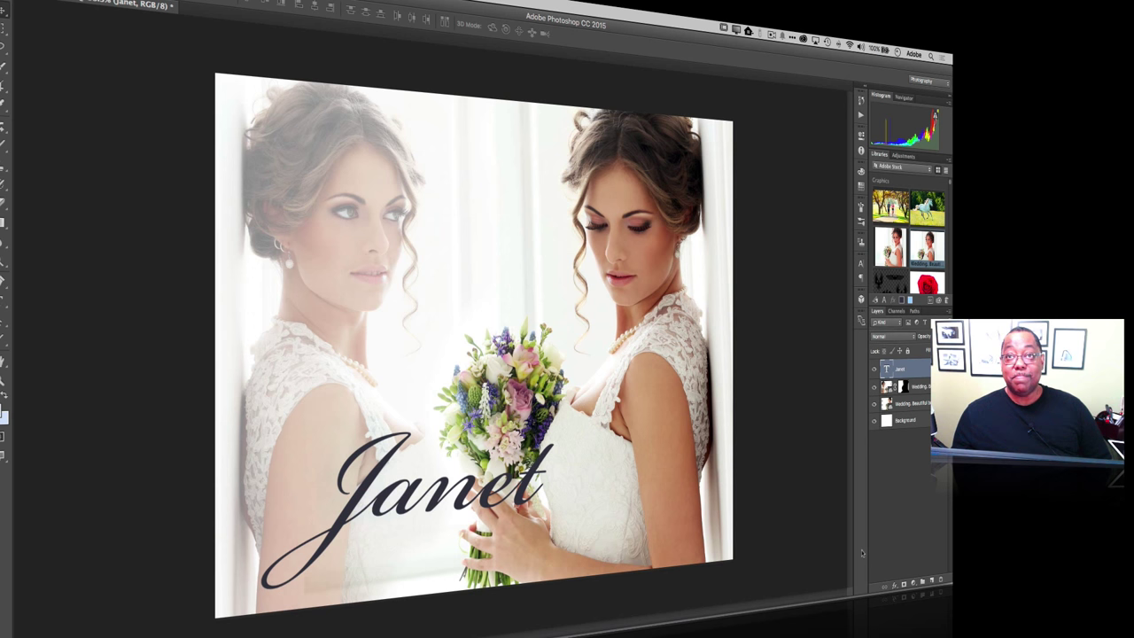